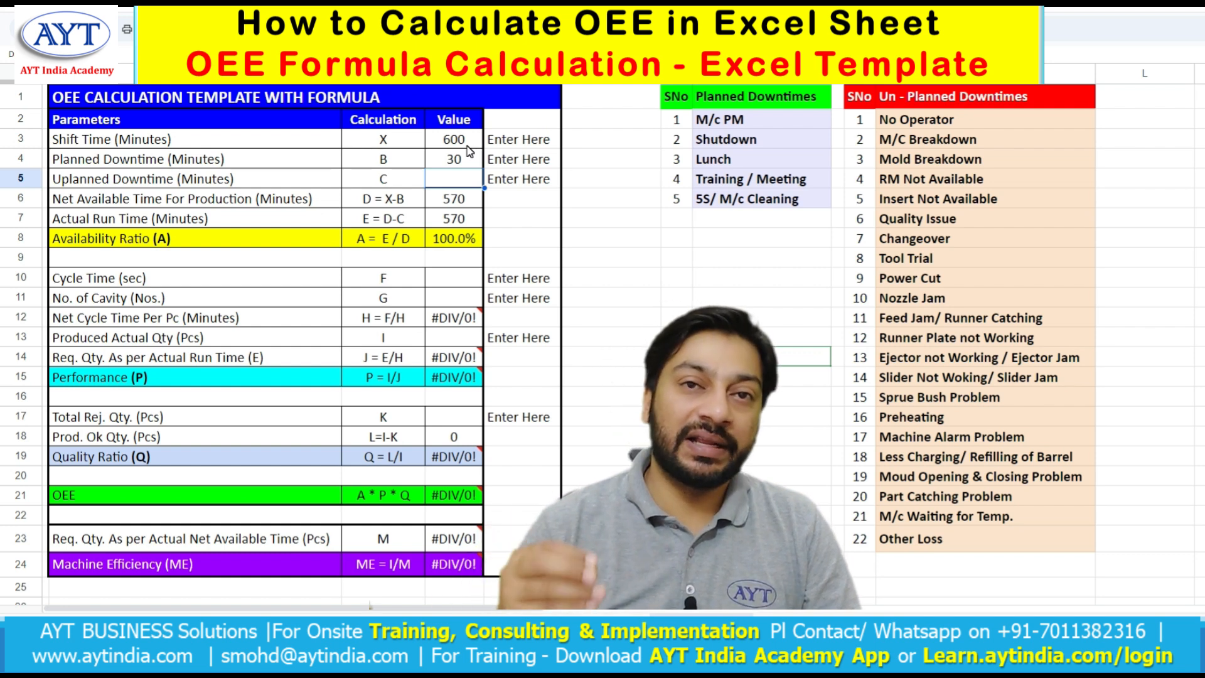
- Enter 45 minutes as the unplanned downtime
{"action": "type", "text": "45"}
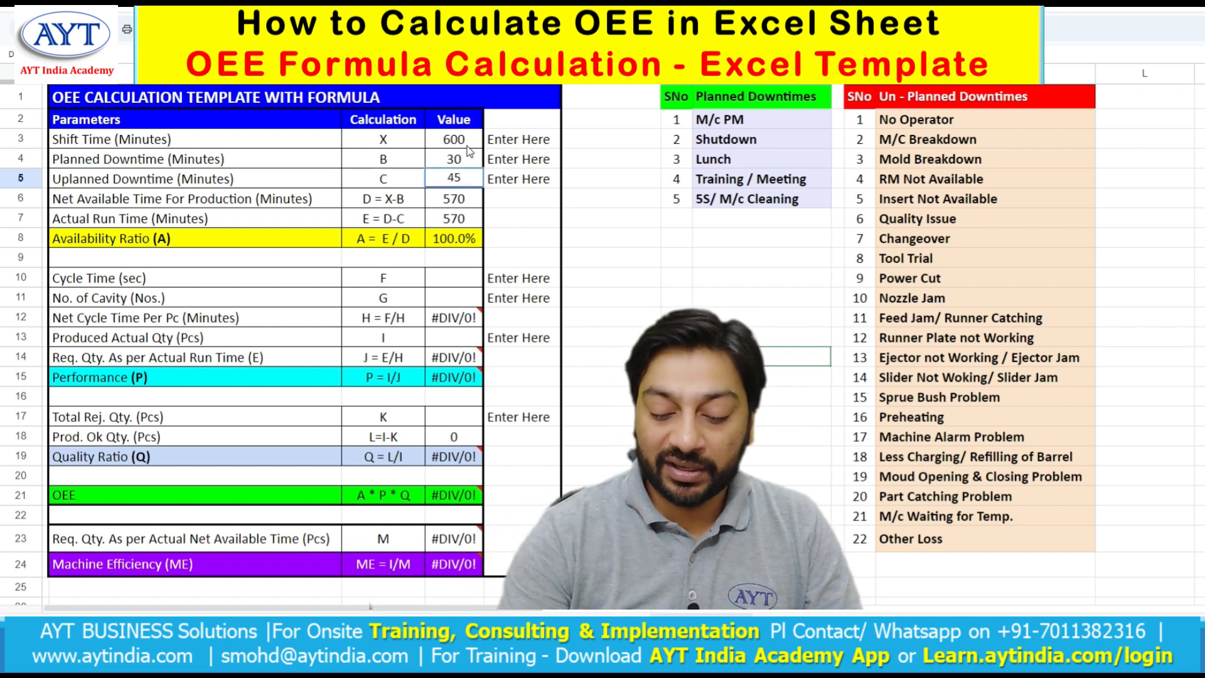
{"action": "key", "text": "Return"}
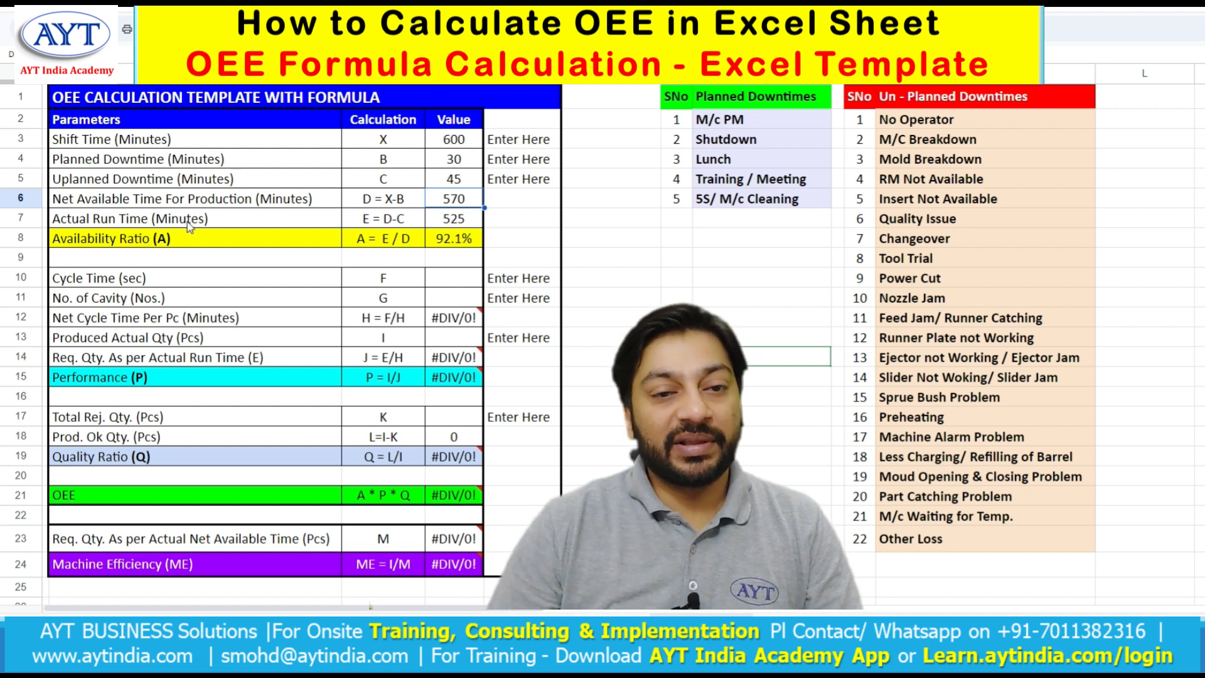
{"action": "left_click", "coordinate": [461, 223]}
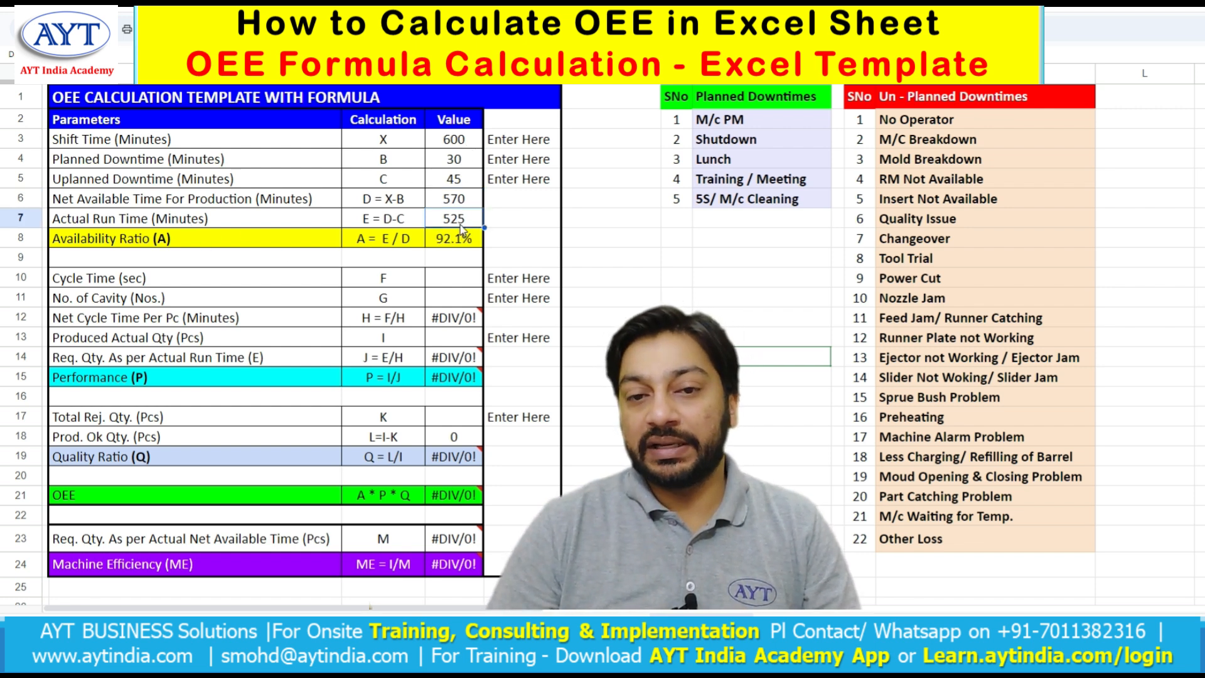
- Examine the formulas behind net available time, actual run time and the availability ratio
{"action": "double_click", "coordinate": [464, 198]}
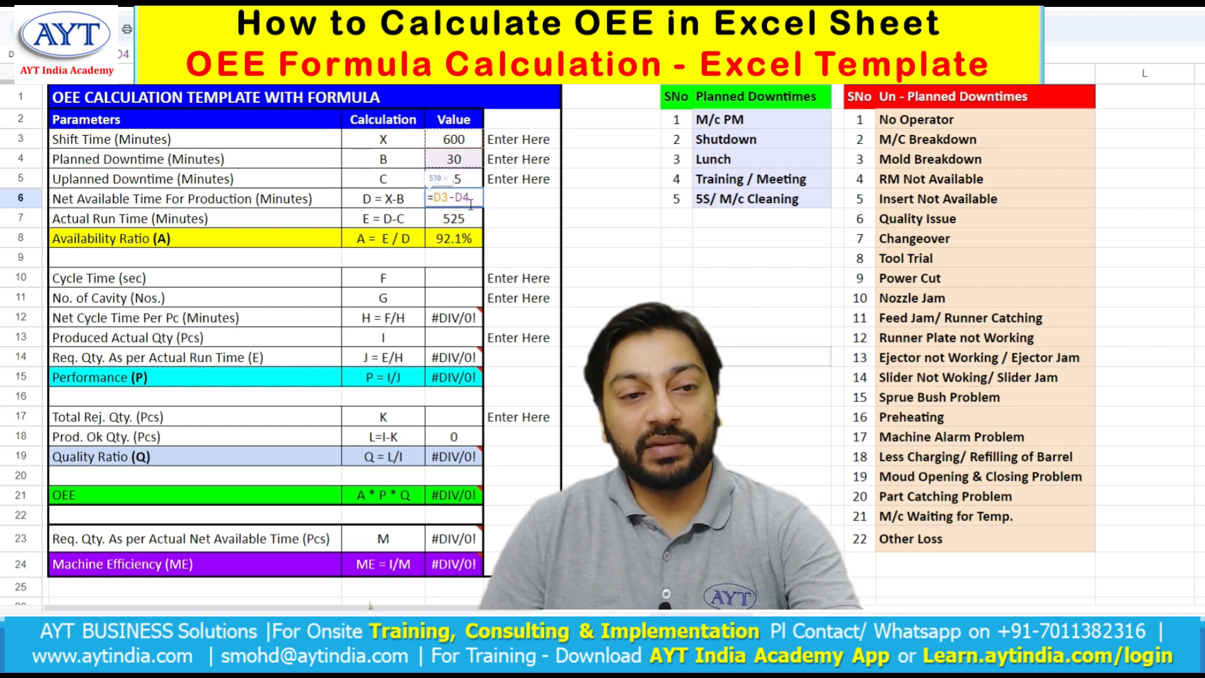
{"action": "key", "text": "Escape"}
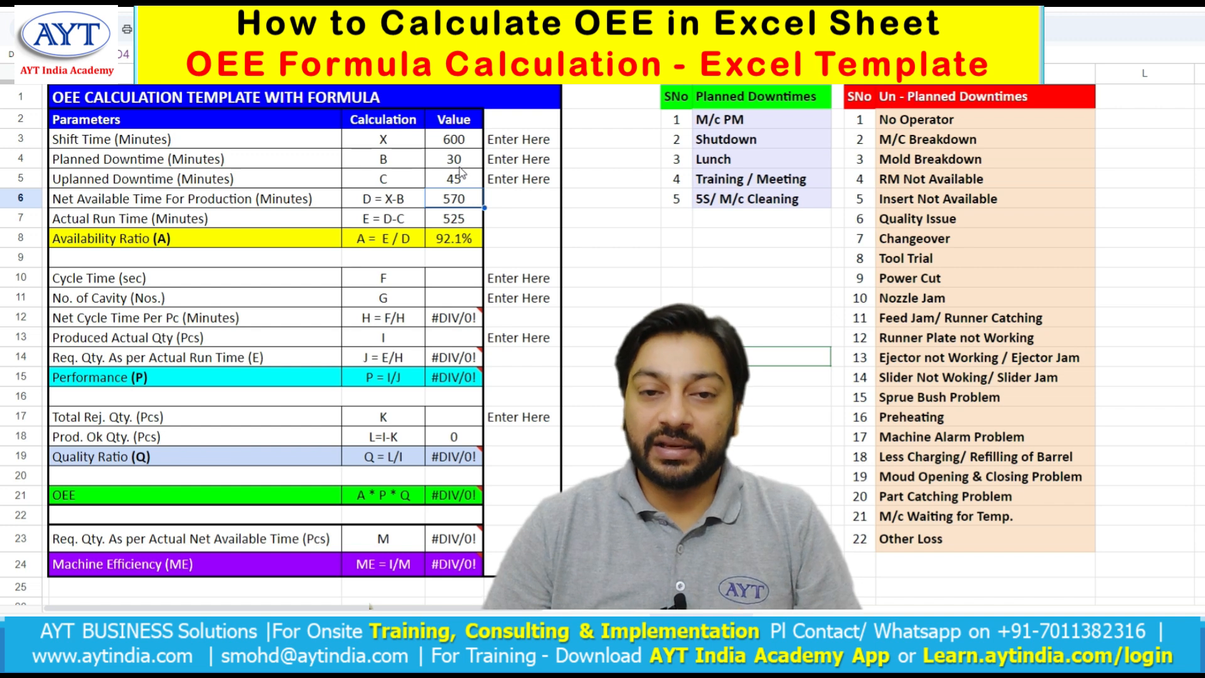
{"action": "double_click", "coordinate": [464, 221]}
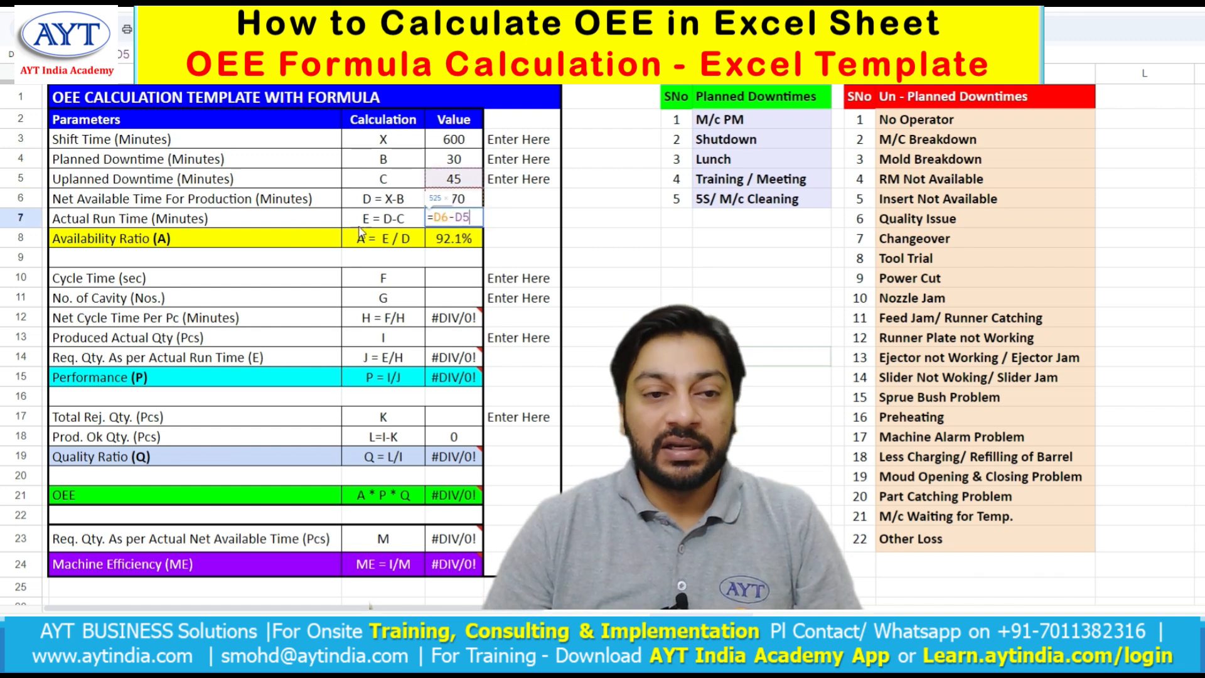
{"action": "key", "text": "ctrl+Return"}
{"action": "left_click", "coordinate": [387, 180]}
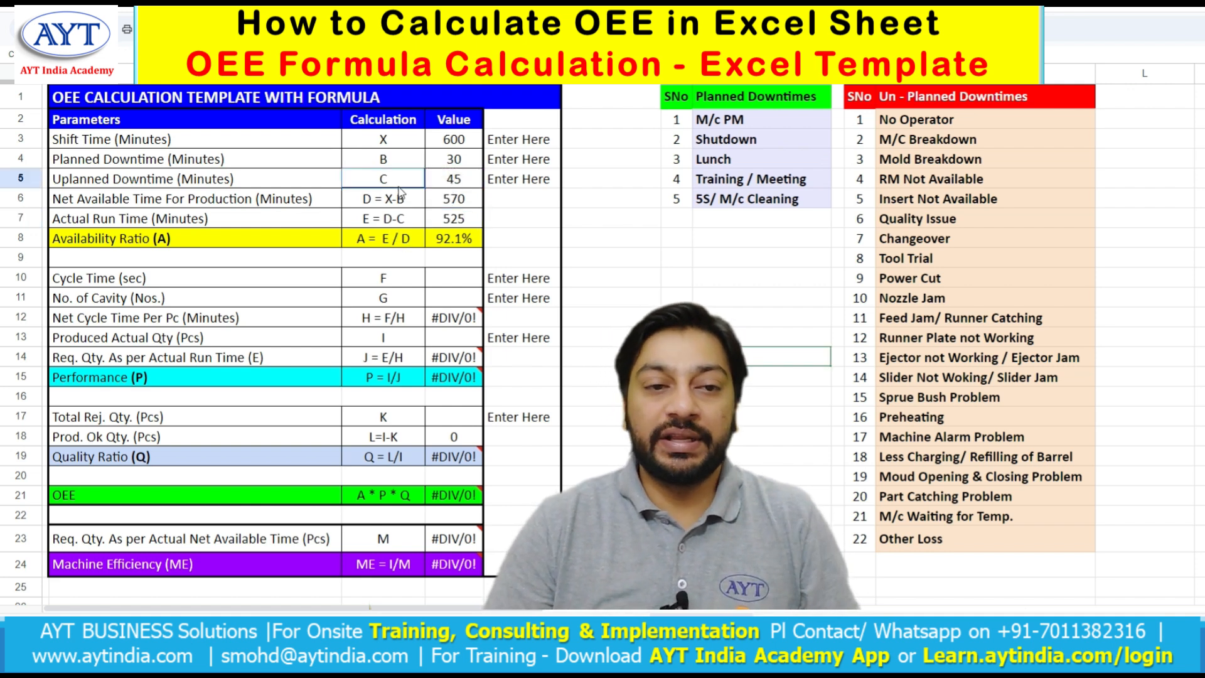
{"action": "left_click", "coordinate": [399, 203]}
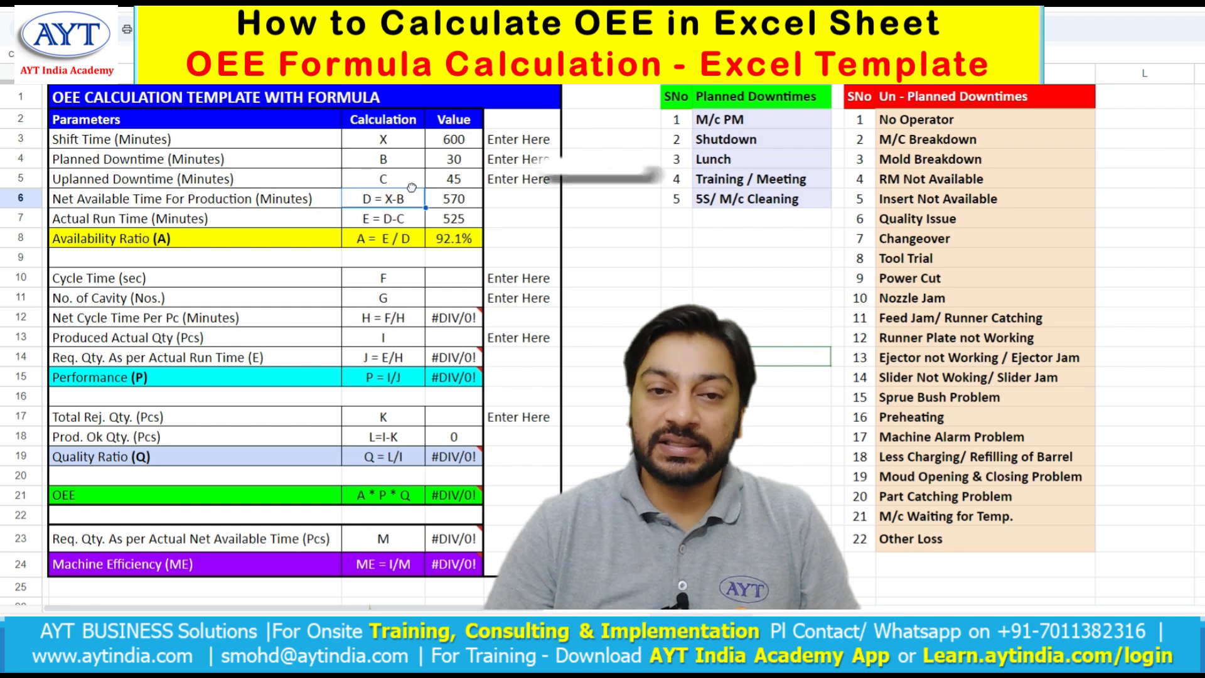
{"action": "left_click", "coordinate": [411, 238]}
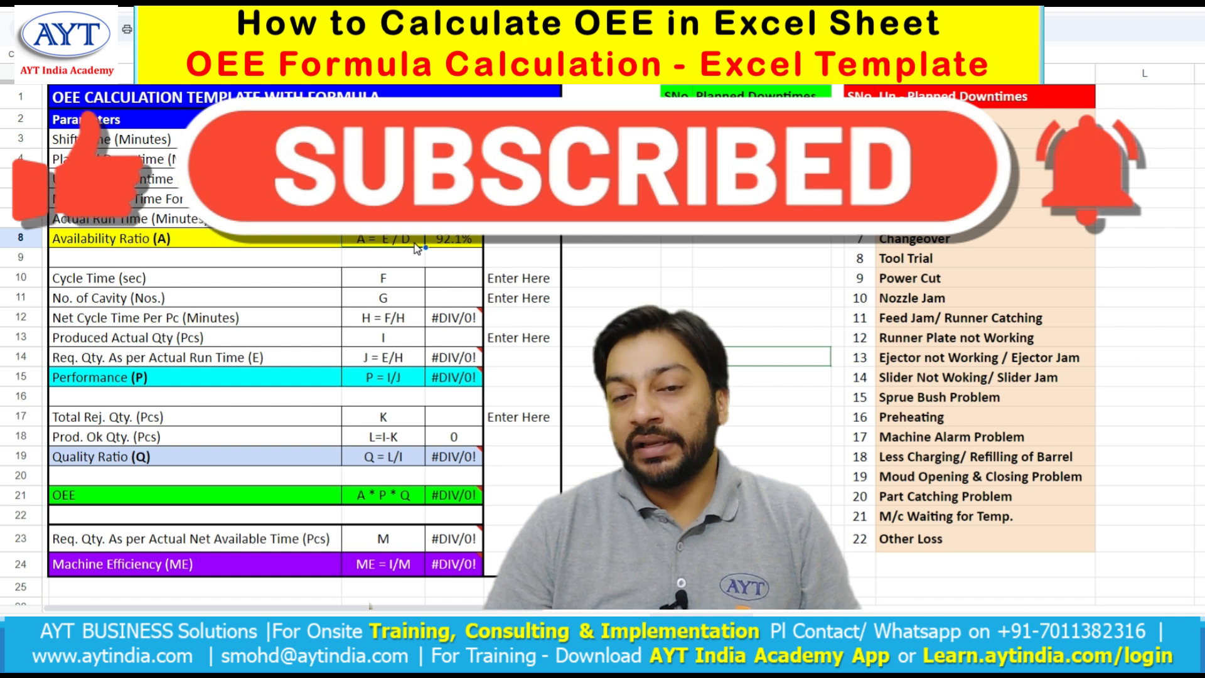
{"action": "left_click", "coordinate": [400, 226]}
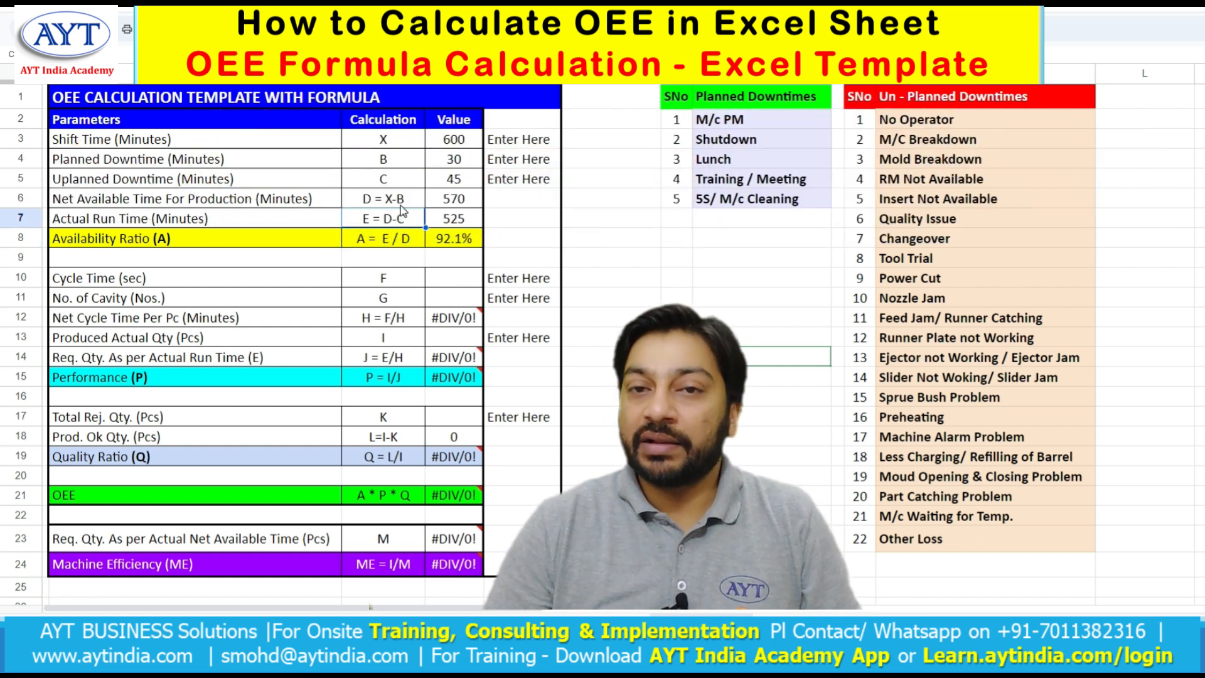
{"action": "left_click", "coordinate": [453, 238]}
{"action": "double_click", "coordinate": [453, 238]}
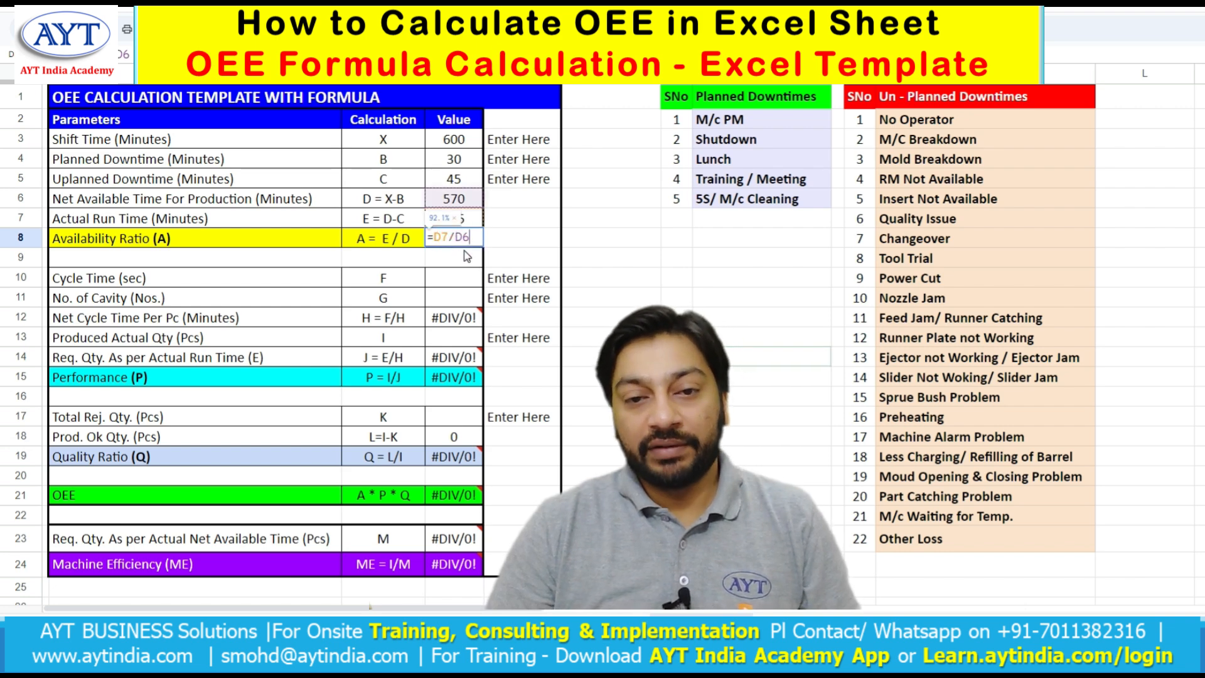
{"action": "key", "text": "Escape"}
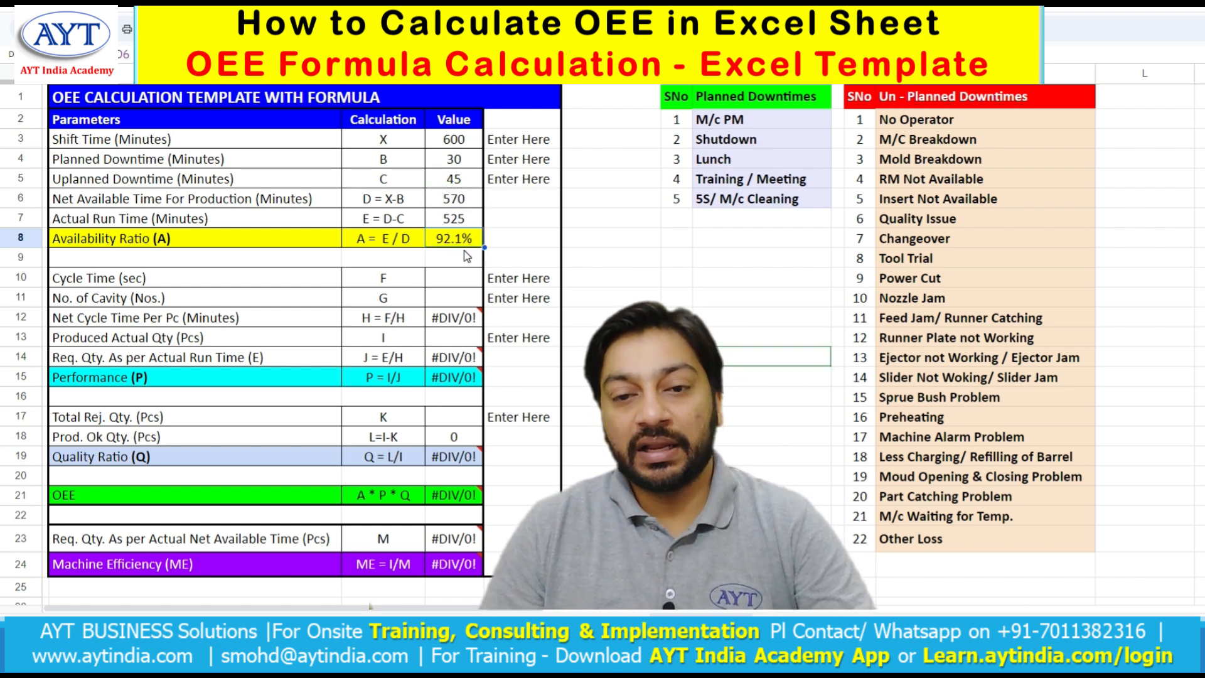
{"action": "scroll", "coordinate": [463, 252], "scroll_direction": "down", "scroll_amount": 1}
{"action": "scroll", "coordinate": [458, 252], "scroll_direction": "up", "scroll_amount": 1}
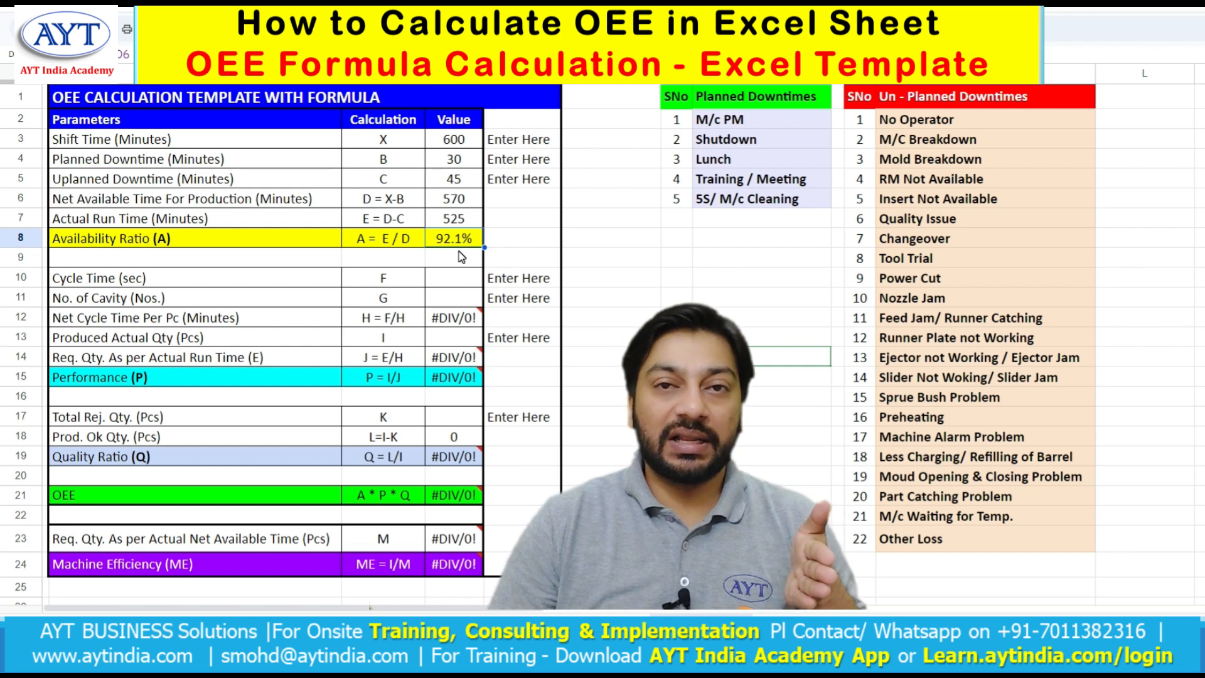
{"action": "scroll", "coordinate": [459, 252], "scroll_direction": "down", "scroll_amount": 2}
{"action": "scroll", "coordinate": [459, 252], "scroll_direction": "up", "scroll_amount": 2}
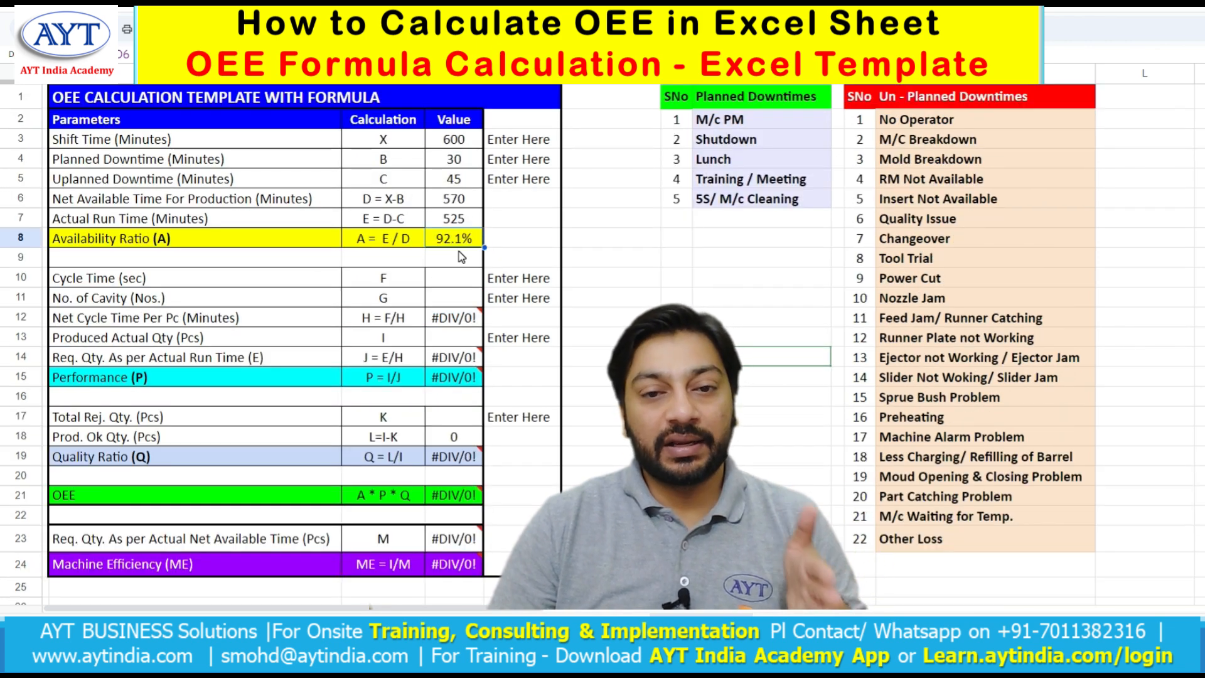
- Enter a cycle time of 30 seconds and 2 as the number of cavities
{"action": "left_click", "coordinate": [443, 279]}
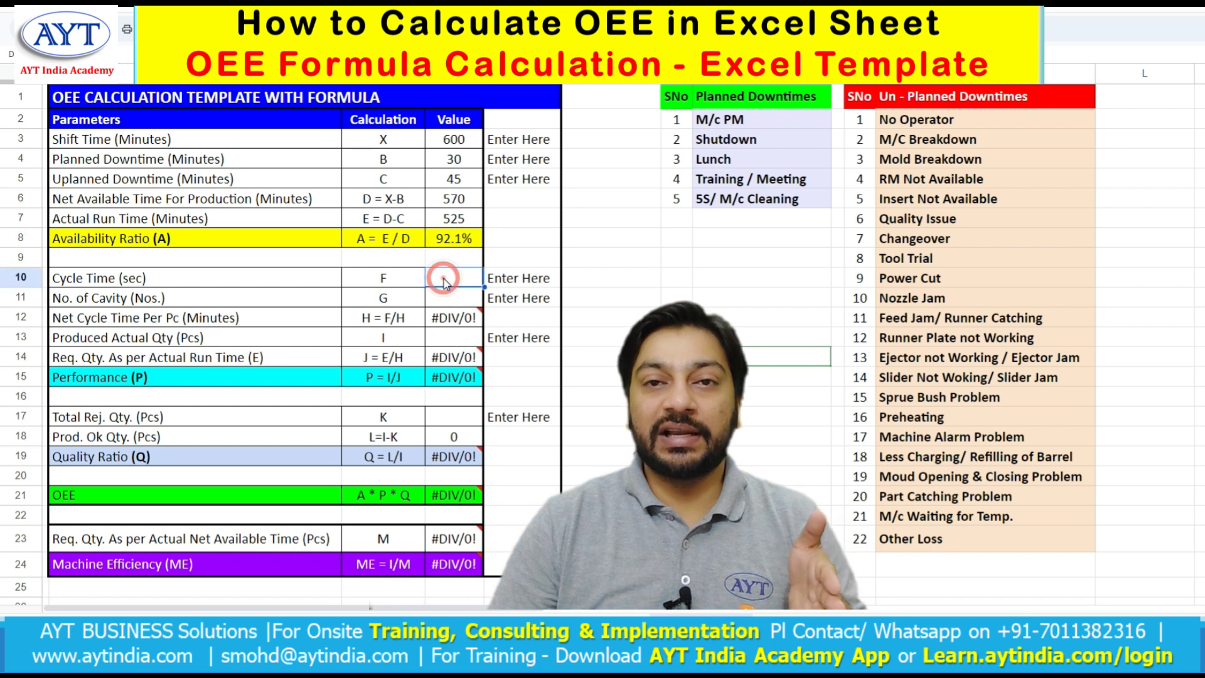
{"action": "type", "text": "30"}
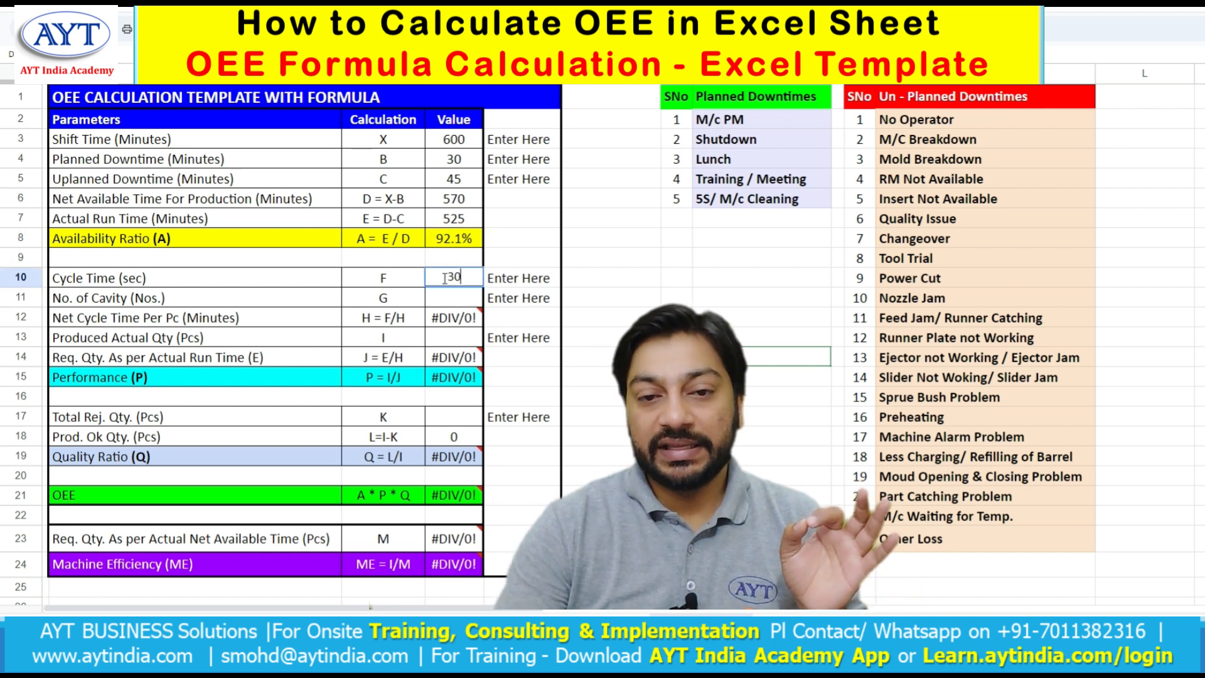
{"action": "key", "text": "Return"}
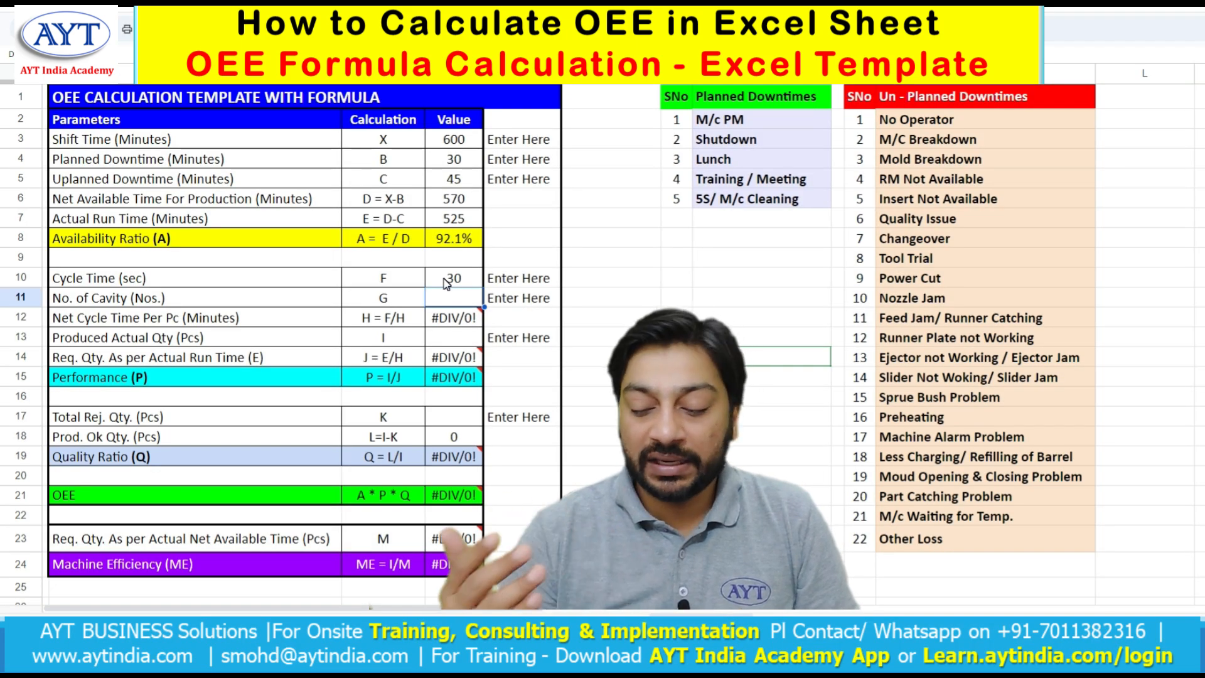
{"action": "type", "text": "2"}
{"action": "key", "text": "ctrl+Return"}
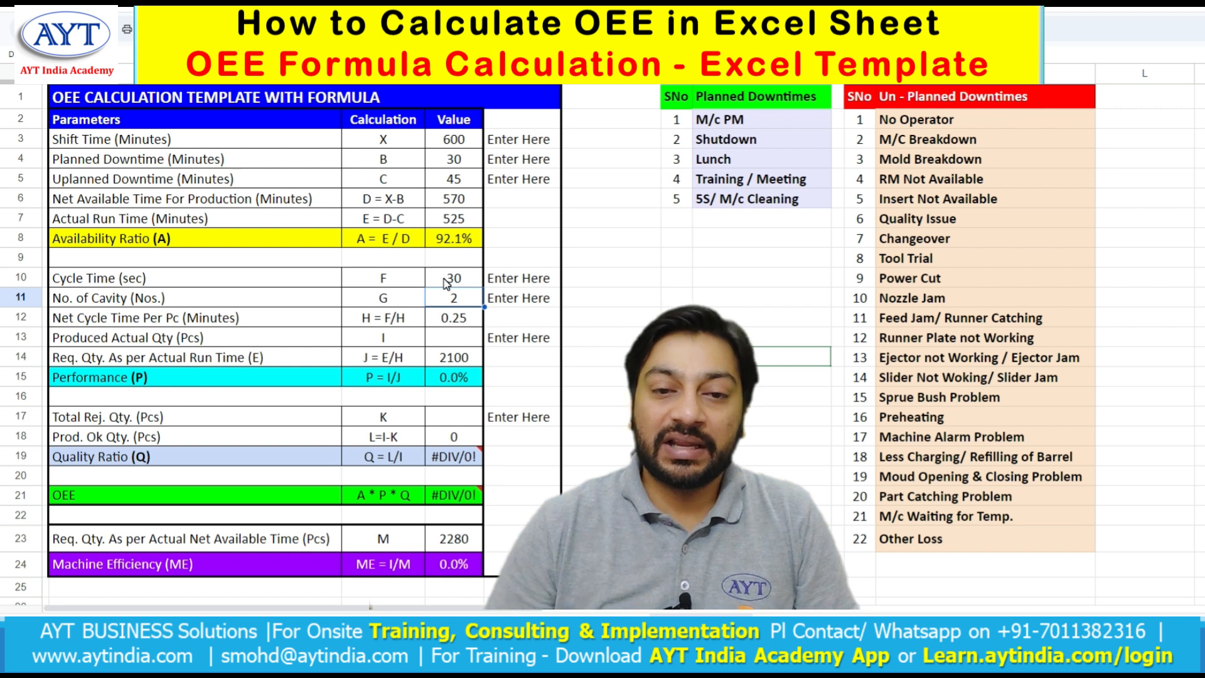
- Examine the formula for net cycle time per piece
{"action": "left_click", "coordinate": [450, 318]}
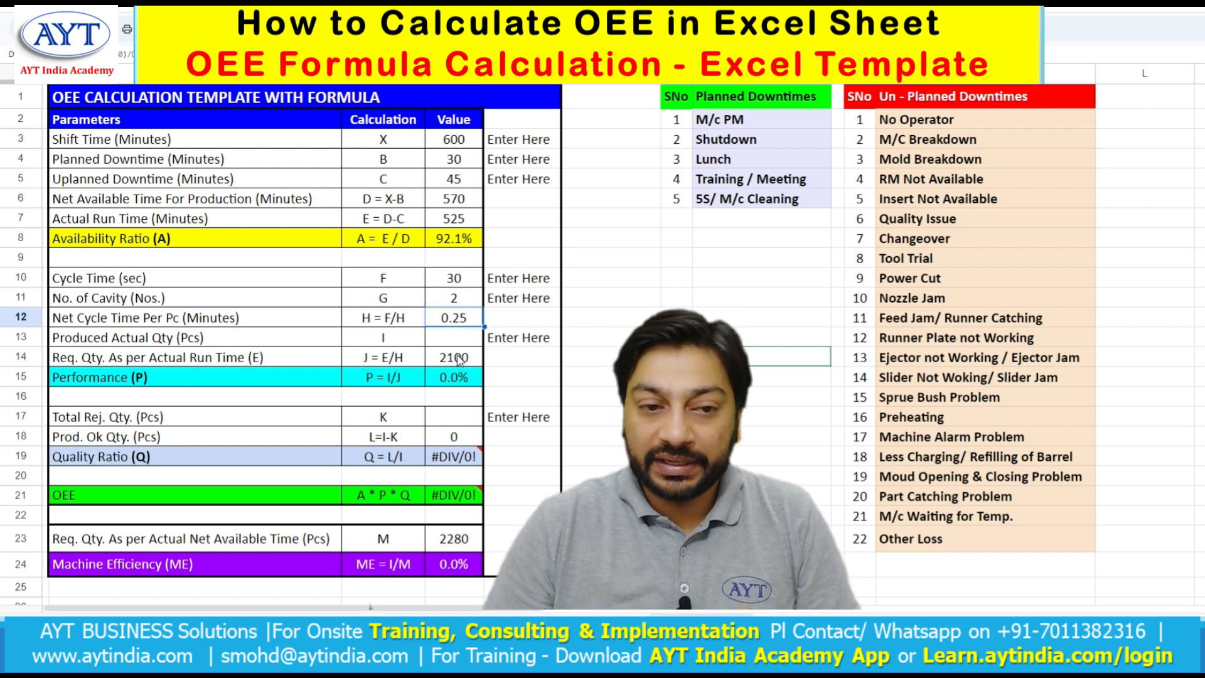
{"action": "left_click", "coordinate": [465, 274]}
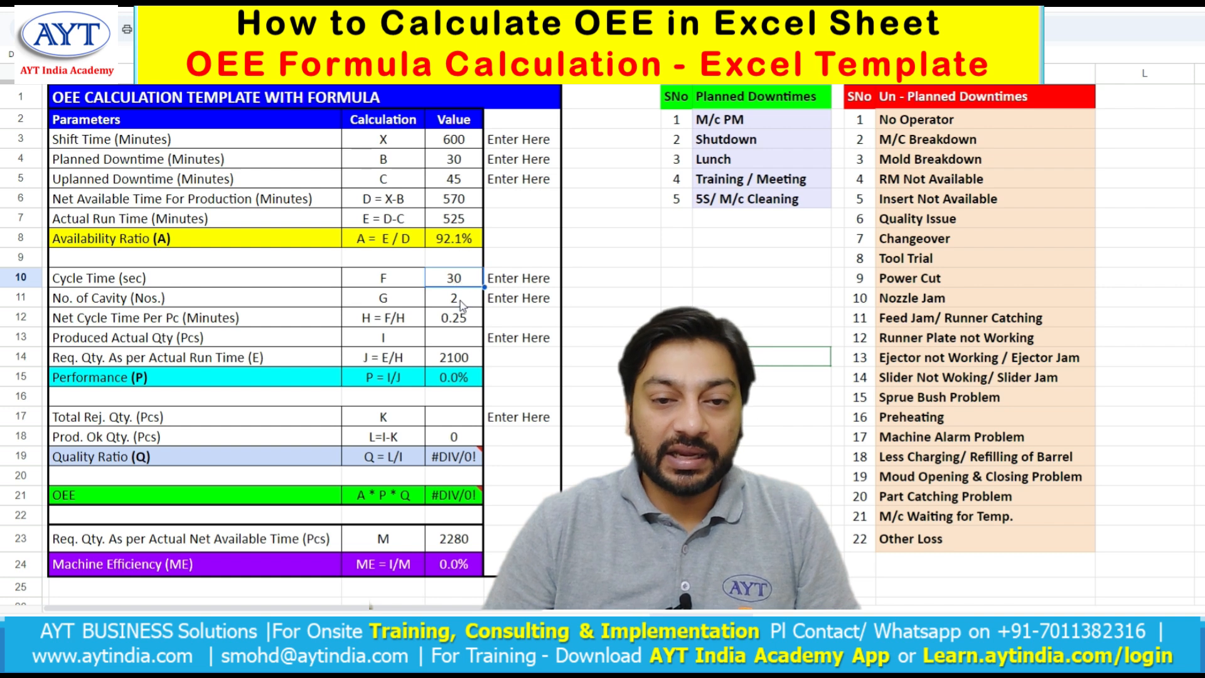
{"action": "left_click", "coordinate": [460, 300]}
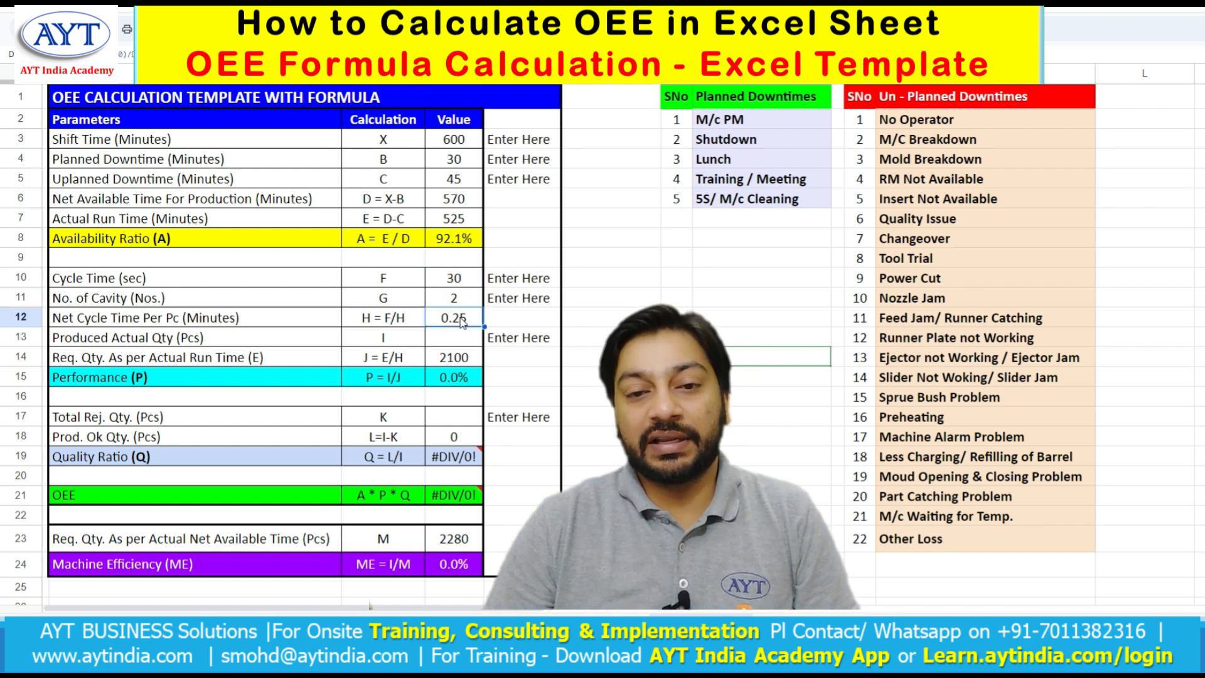
{"action": "double_click", "coordinate": [461, 318]}
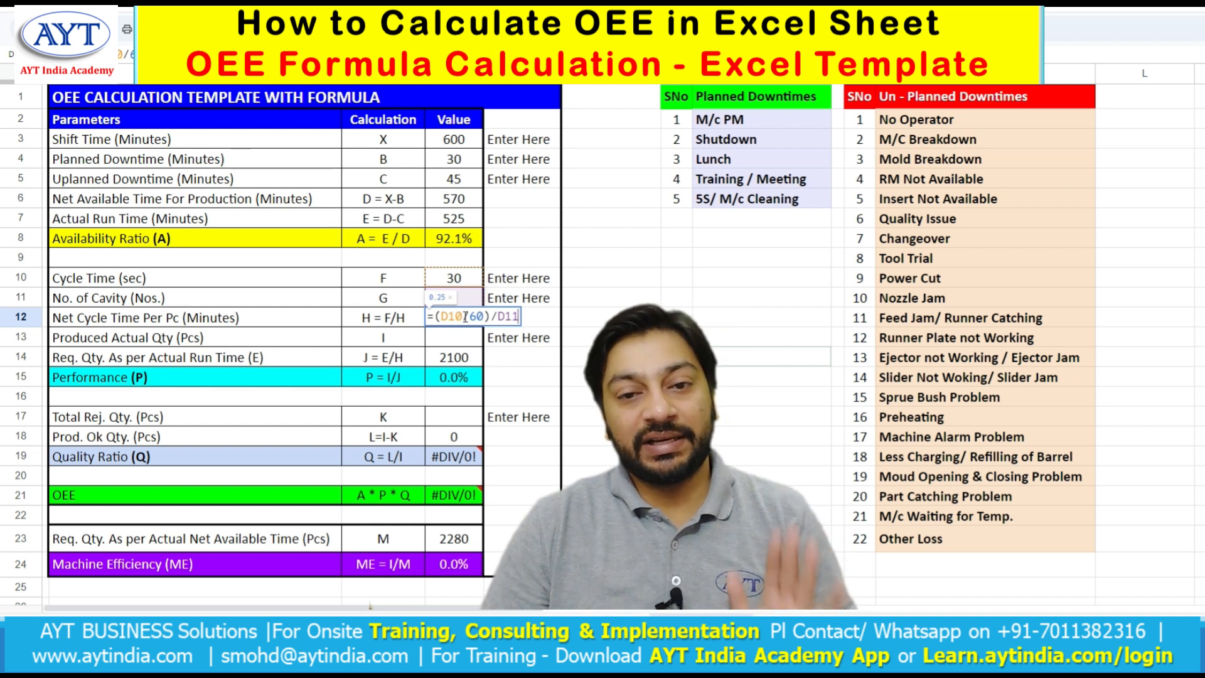
{"action": "key", "text": "Return"}
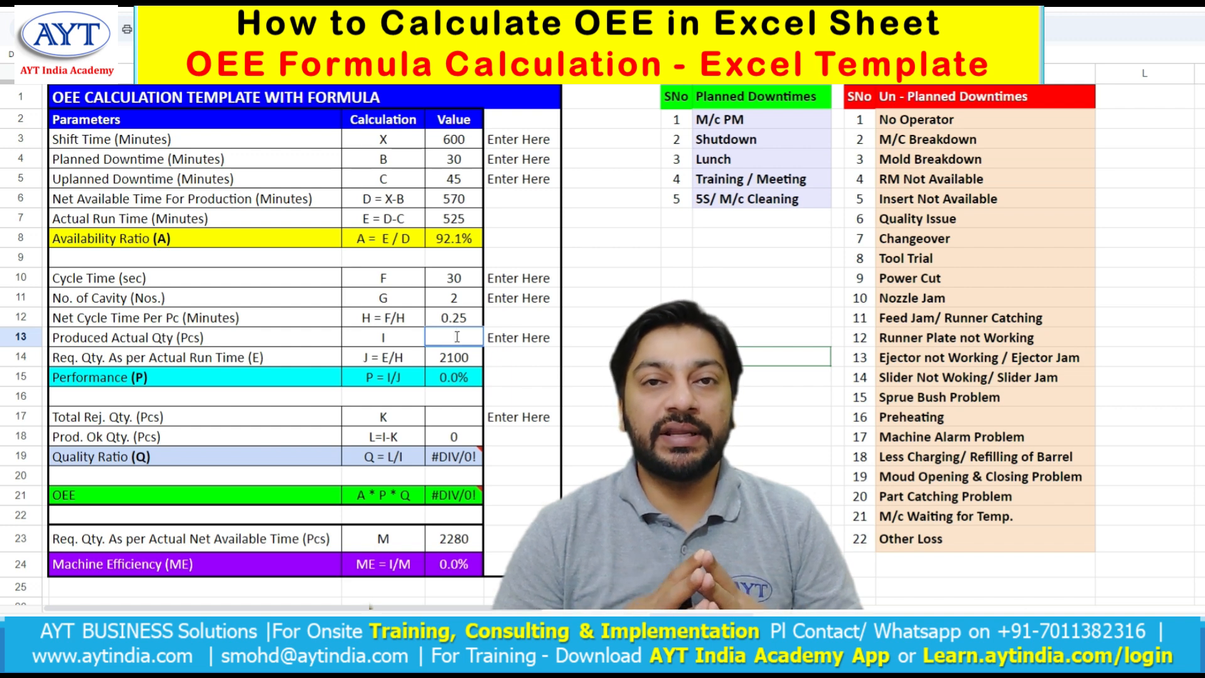
- Enter 1975 as the produced actual quantity
{"action": "type", "text": "200"}
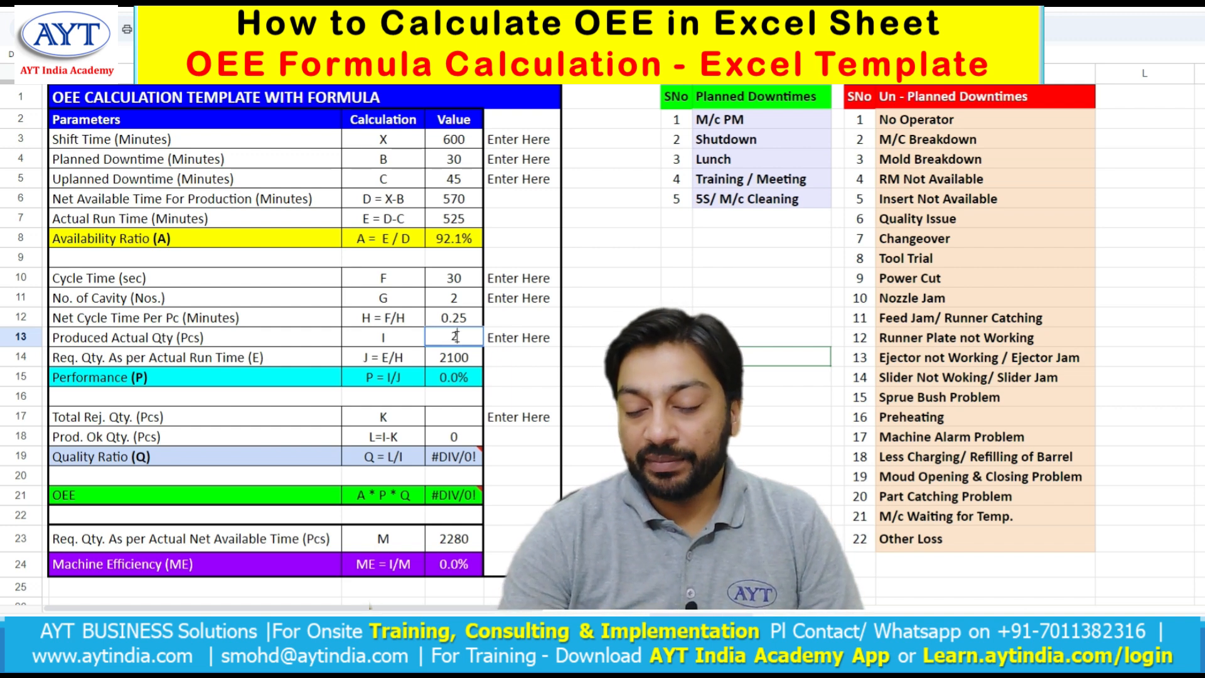
{"action": "key", "text": "BackSpace"}
{"action": "key", "text": "BackSpace"}
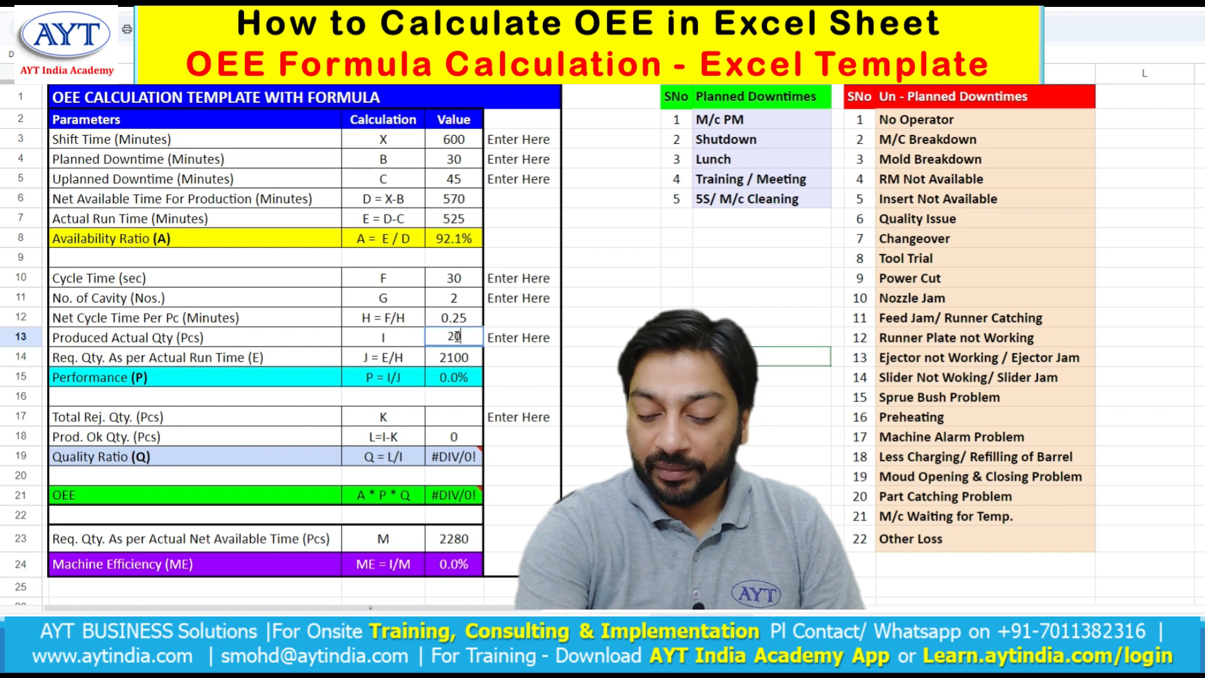
{"action": "type", "text": "1975"}
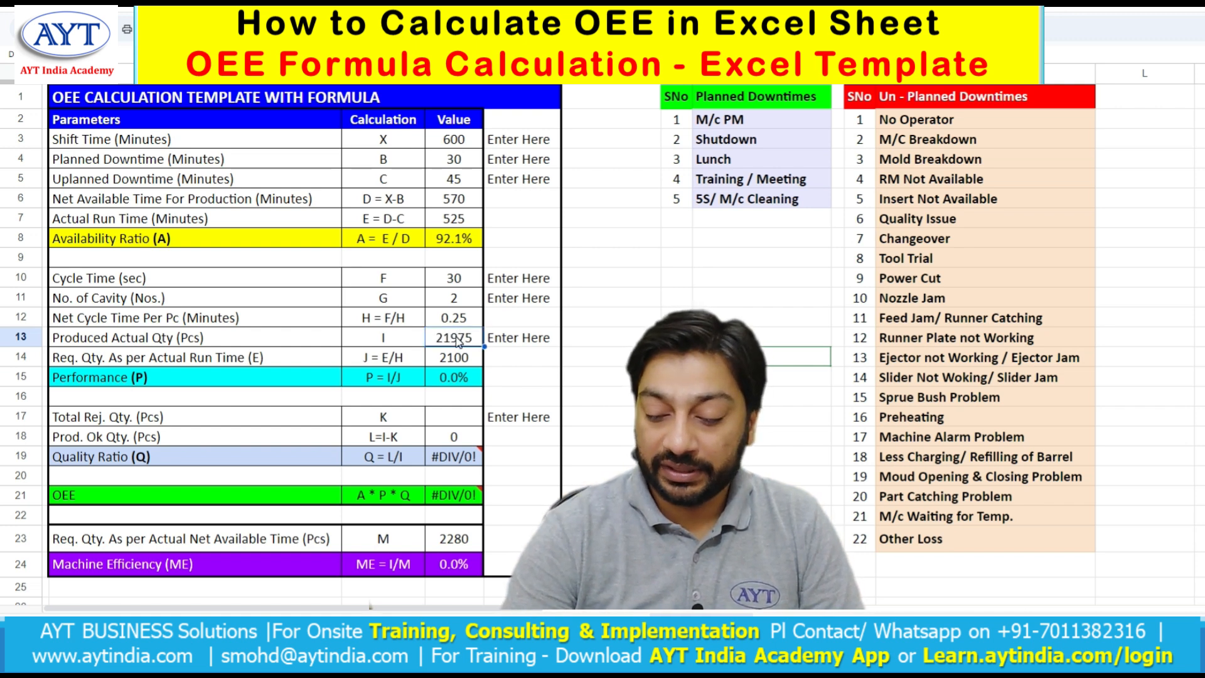
{"action": "type", "text": "1975"}
{"action": "key", "text": "Return"}
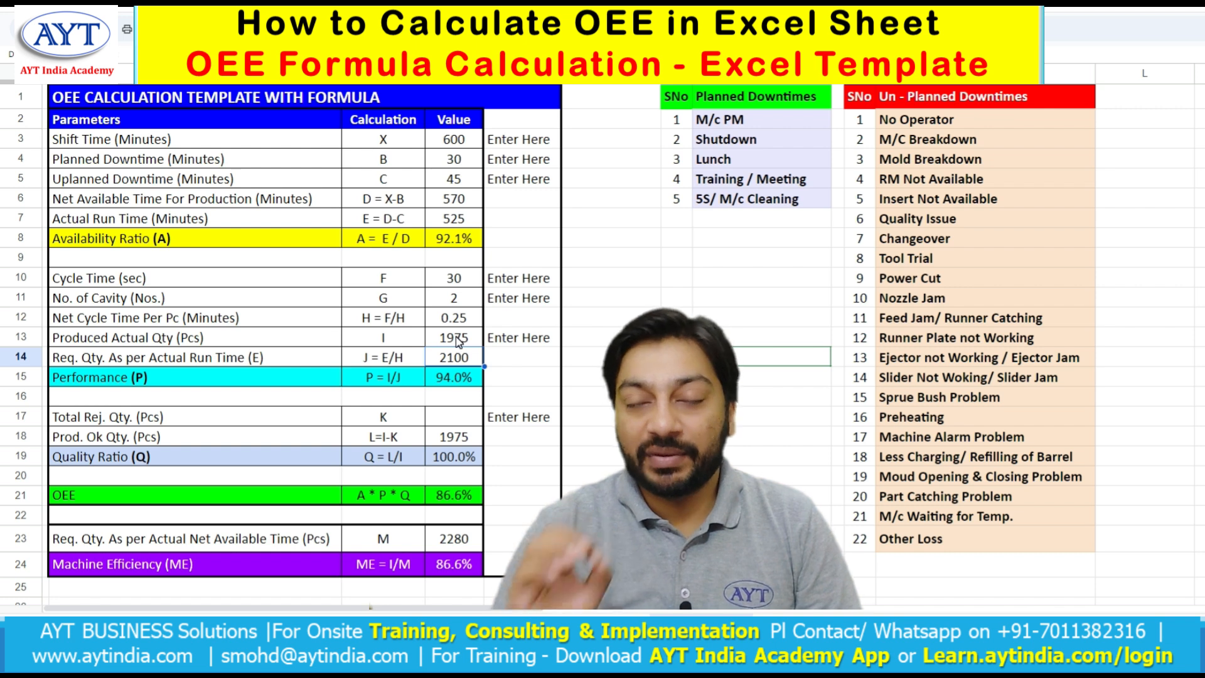
- Examine the formulas for performance and the required quantity per actual run time
{"action": "left_click", "coordinate": [443, 387]}
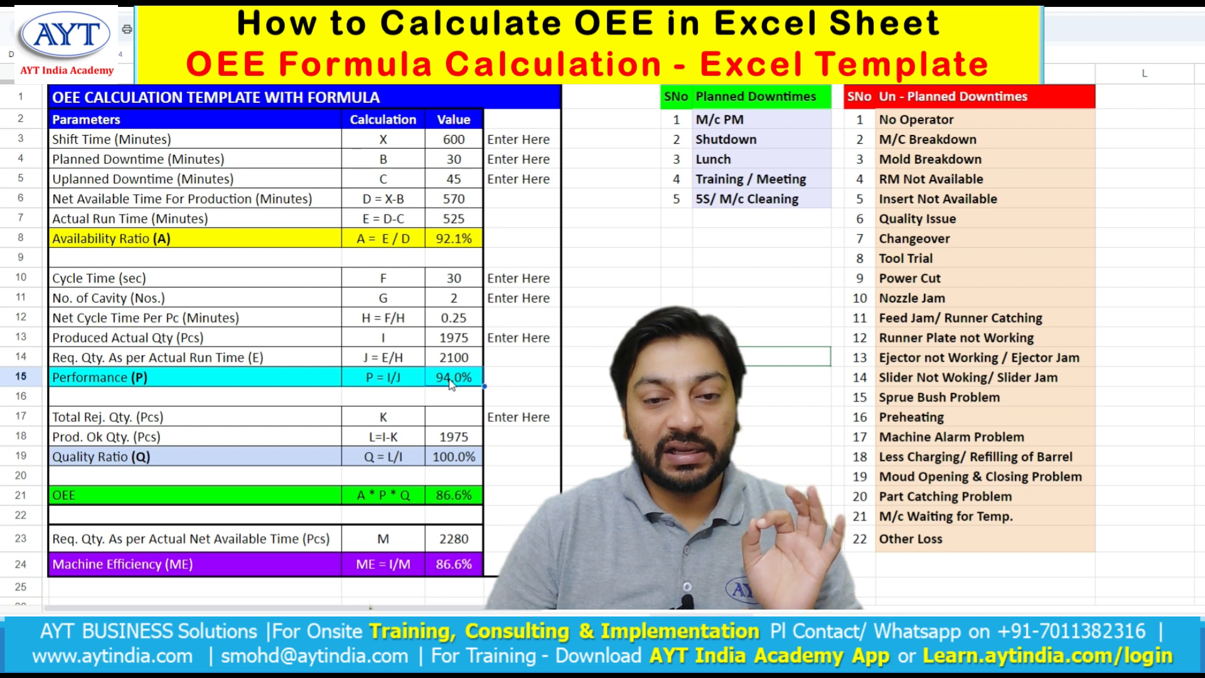
{"action": "double_click", "coordinate": [450, 380]}
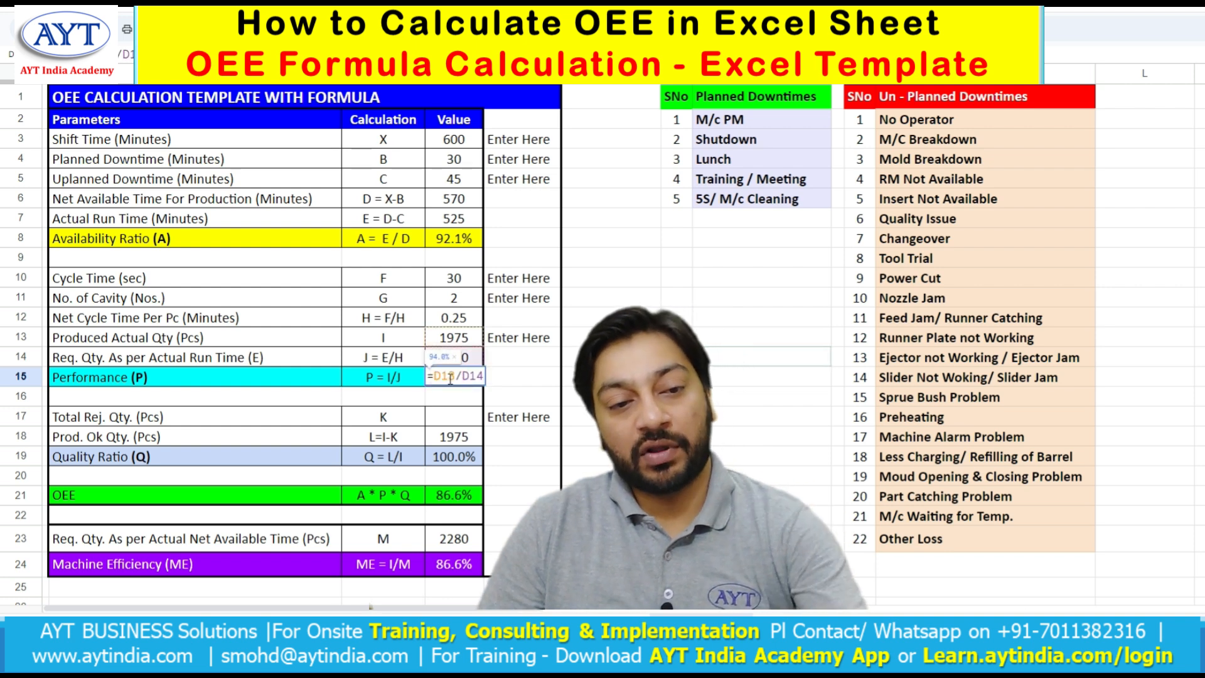
{"action": "left_click", "coordinate": [228, 359]}
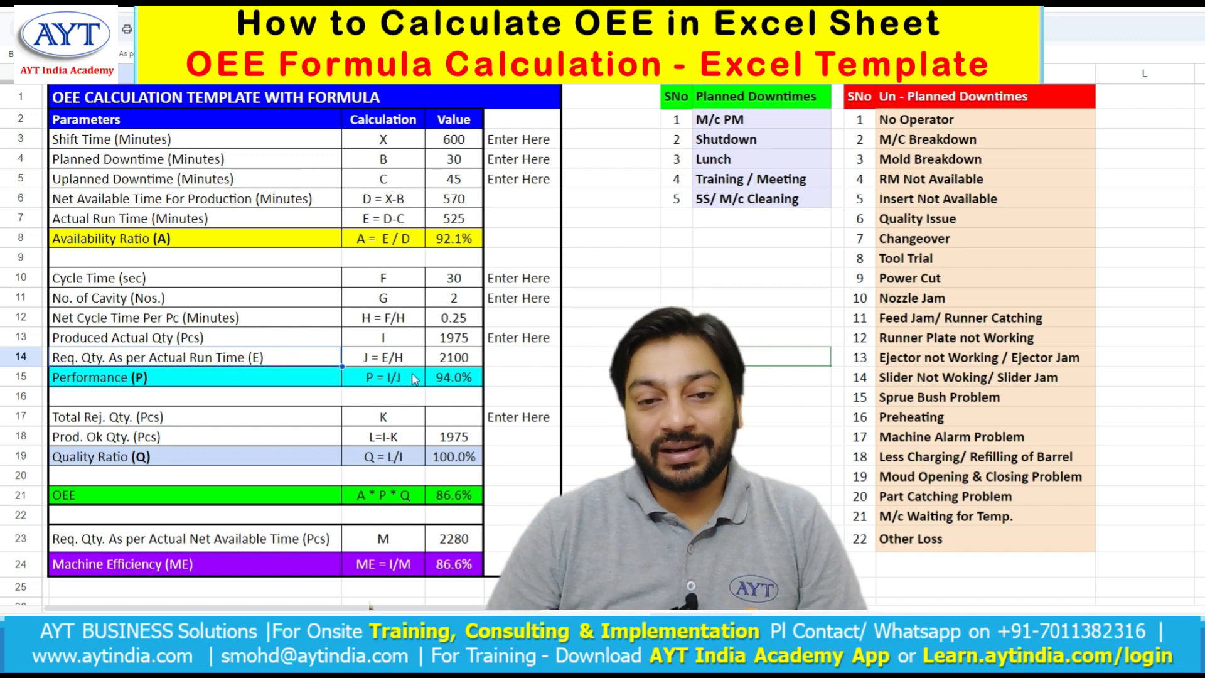
{"action": "double_click", "coordinate": [472, 357]}
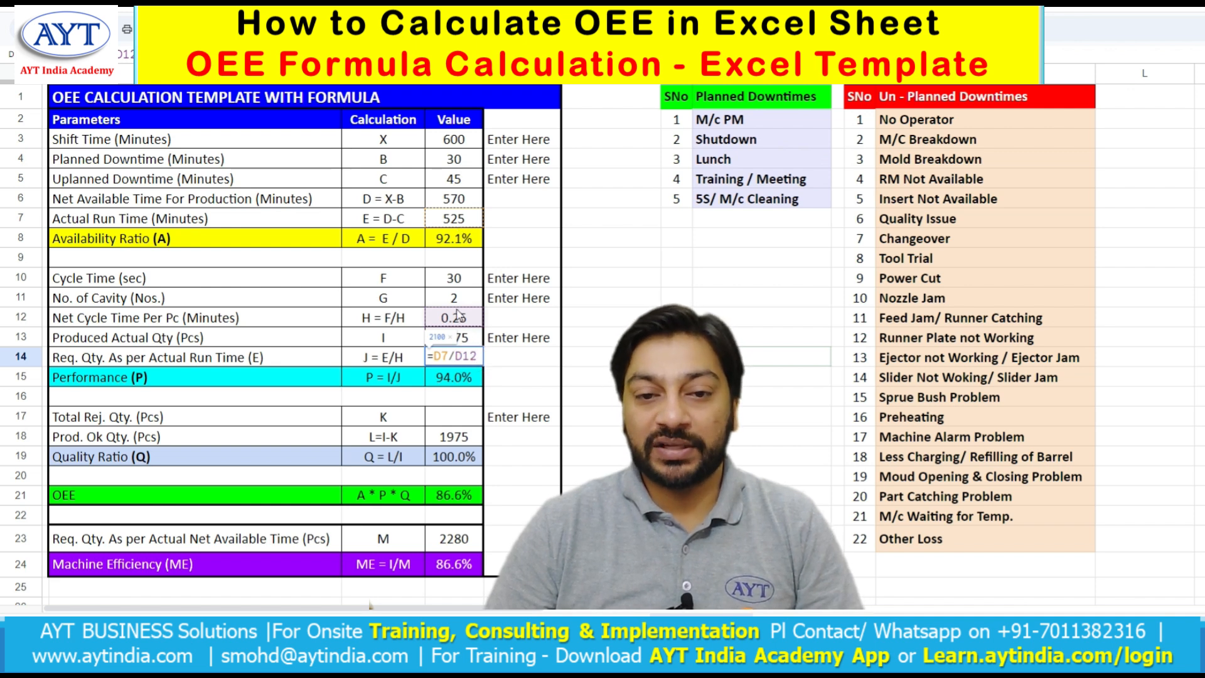
{"action": "key", "text": "Escape"}
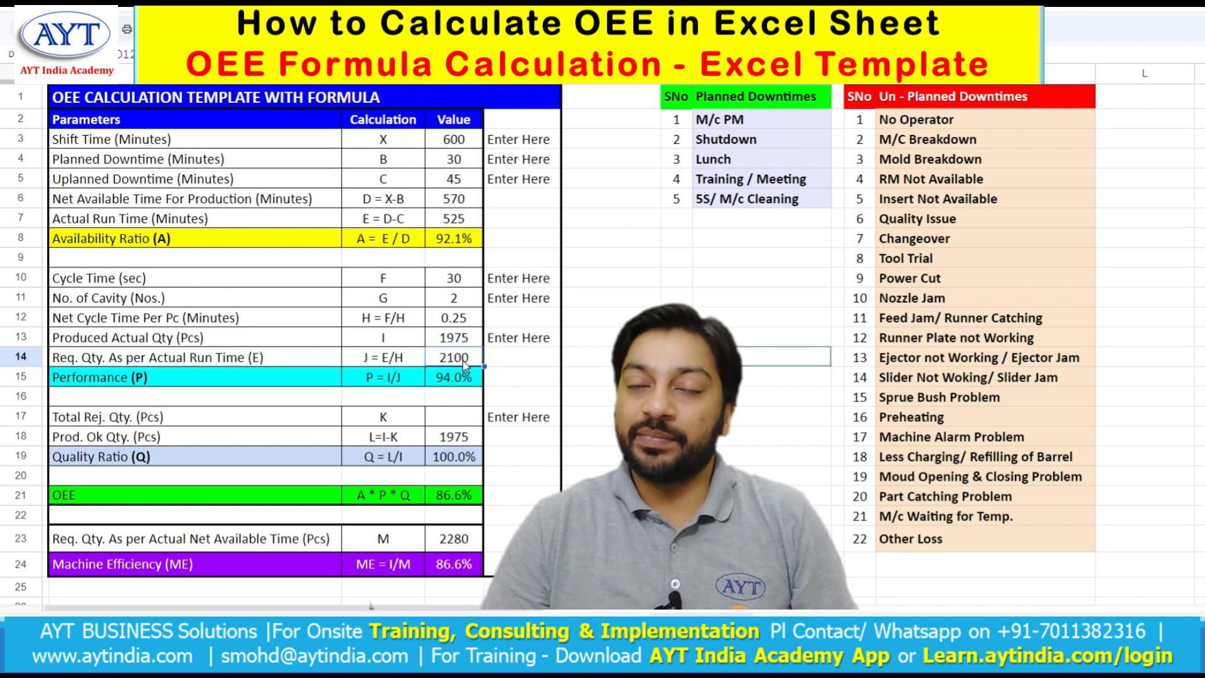
{"action": "double_click", "coordinate": [463, 362]}
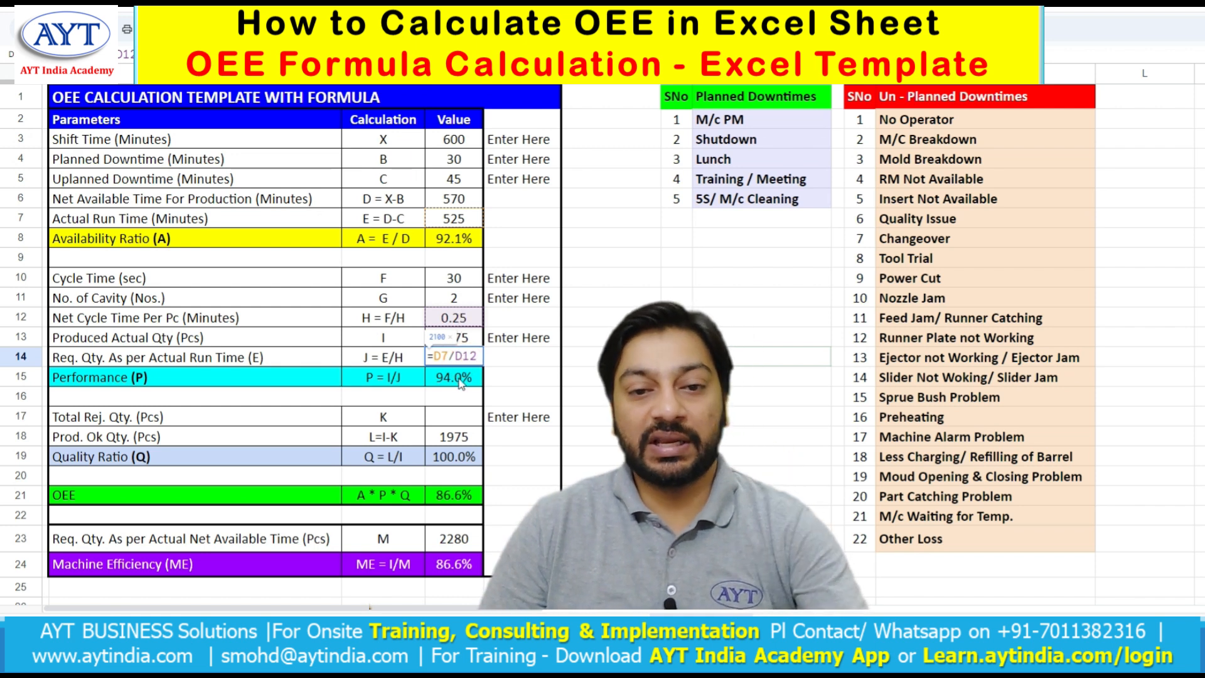
{"action": "key", "text": "Escape"}
{"action": "left_click", "coordinate": [461, 340]}
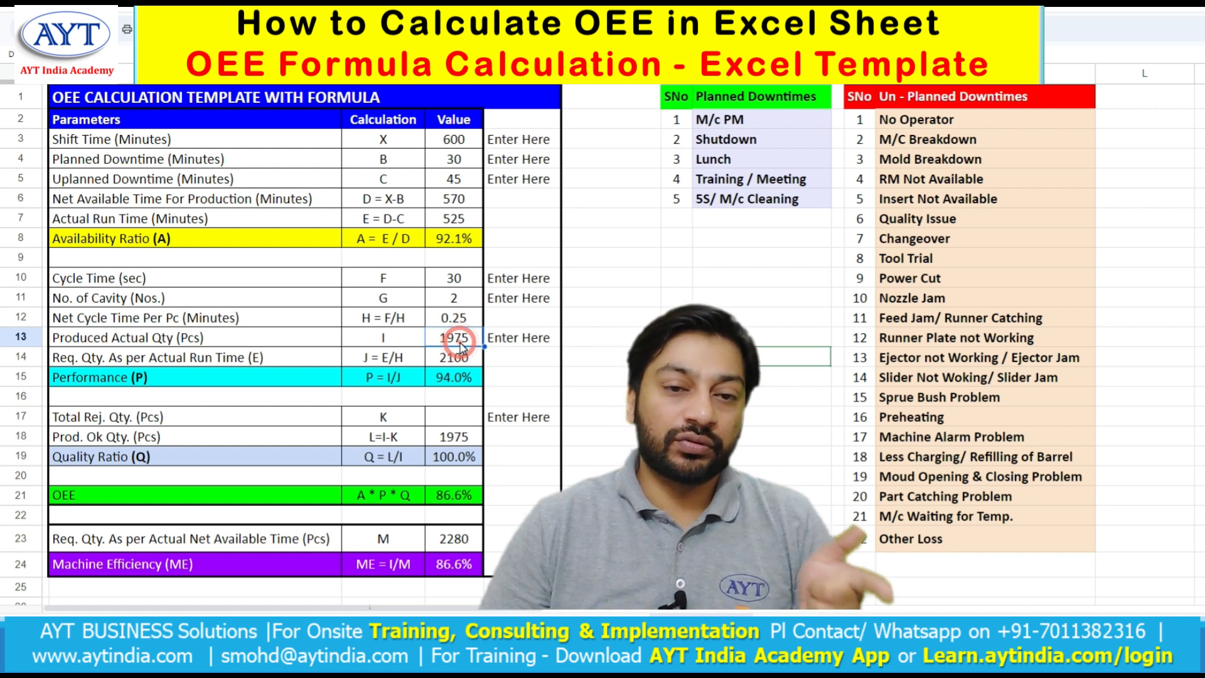
{"action": "left_click", "coordinate": [465, 382]}
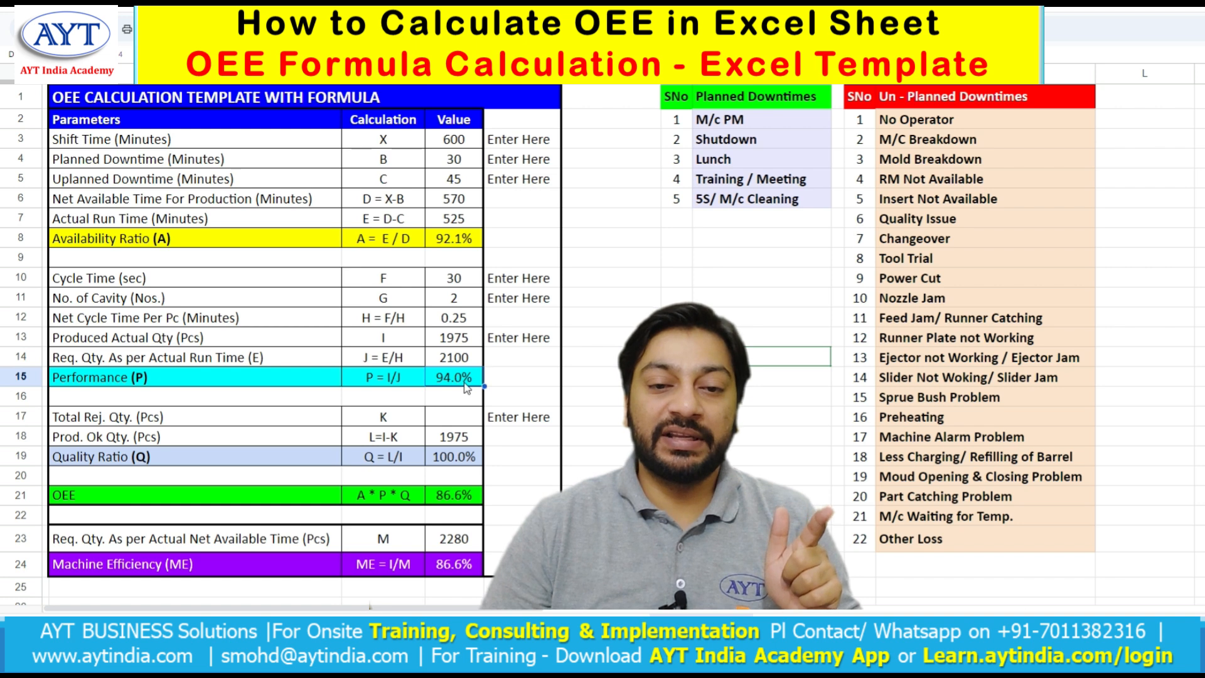
- Review the performance formula and the rejected and OK quantity cells
{"action": "double_click", "coordinate": [465, 384]}
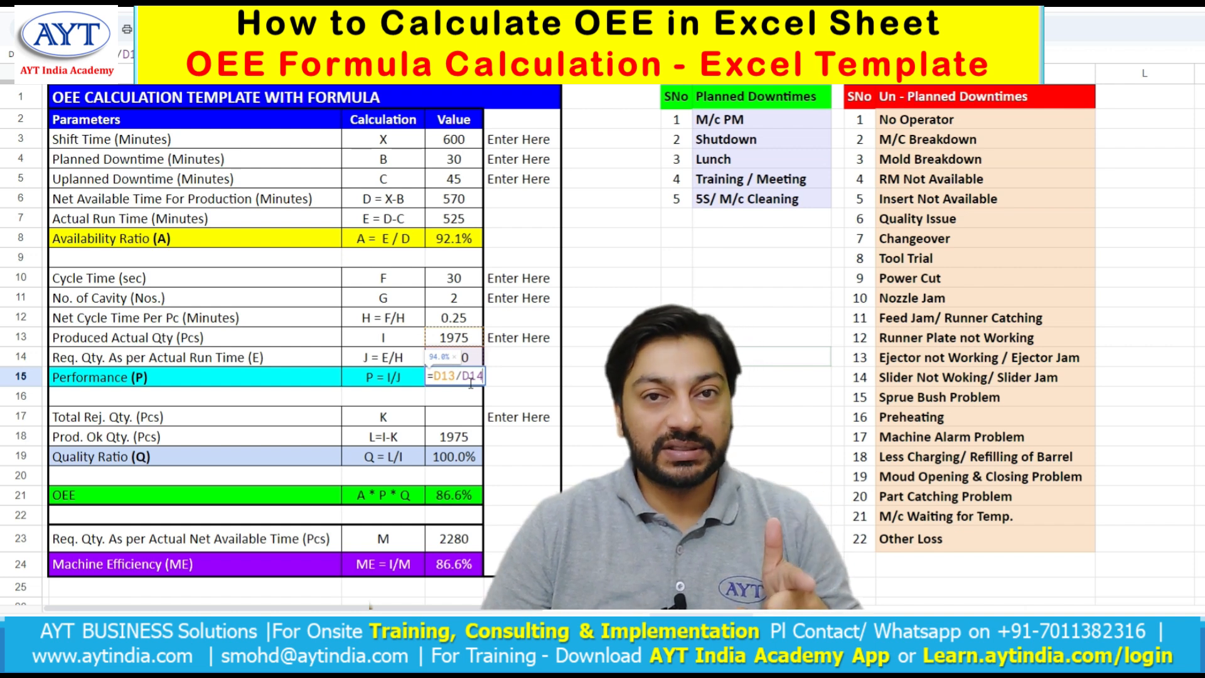
{"action": "key", "text": "Return"}
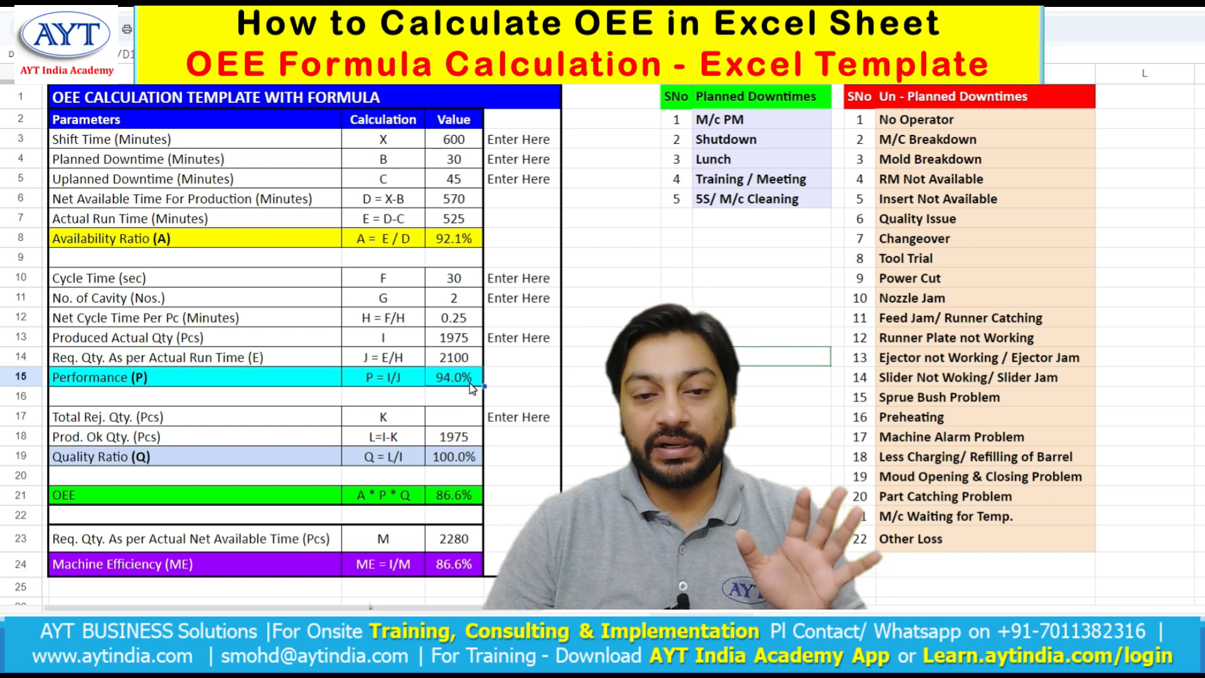
{"action": "left_click", "coordinate": [454, 418]}
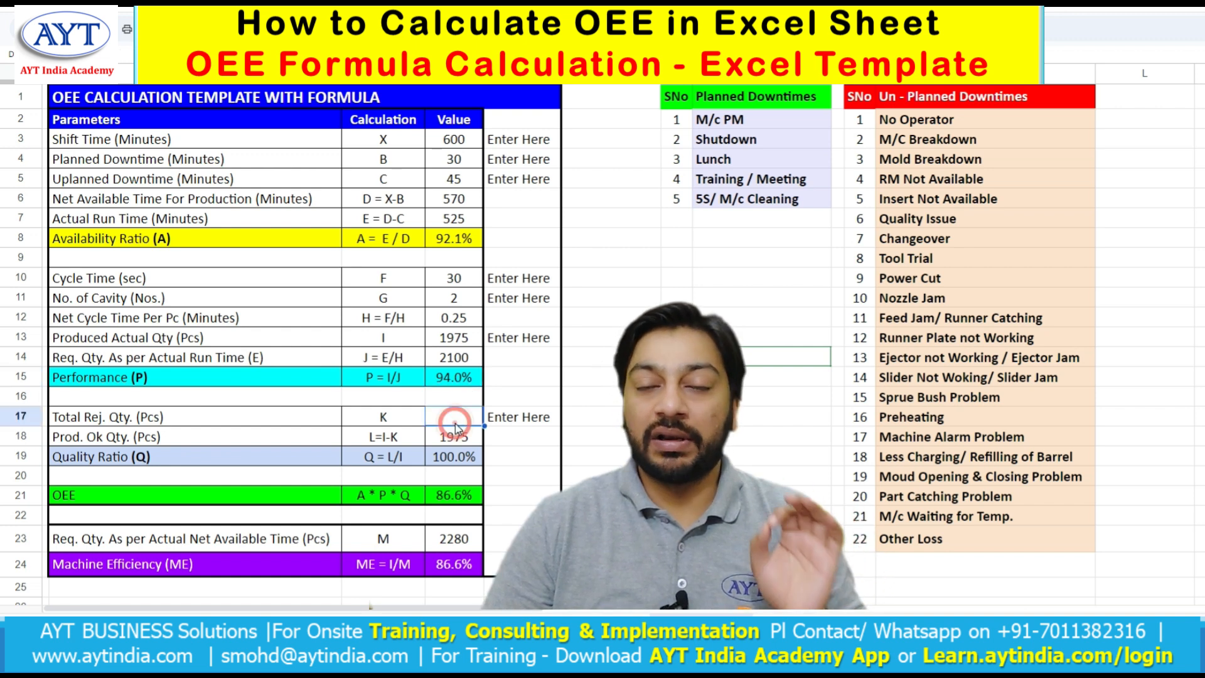
{"action": "left_click", "coordinate": [466, 443]}
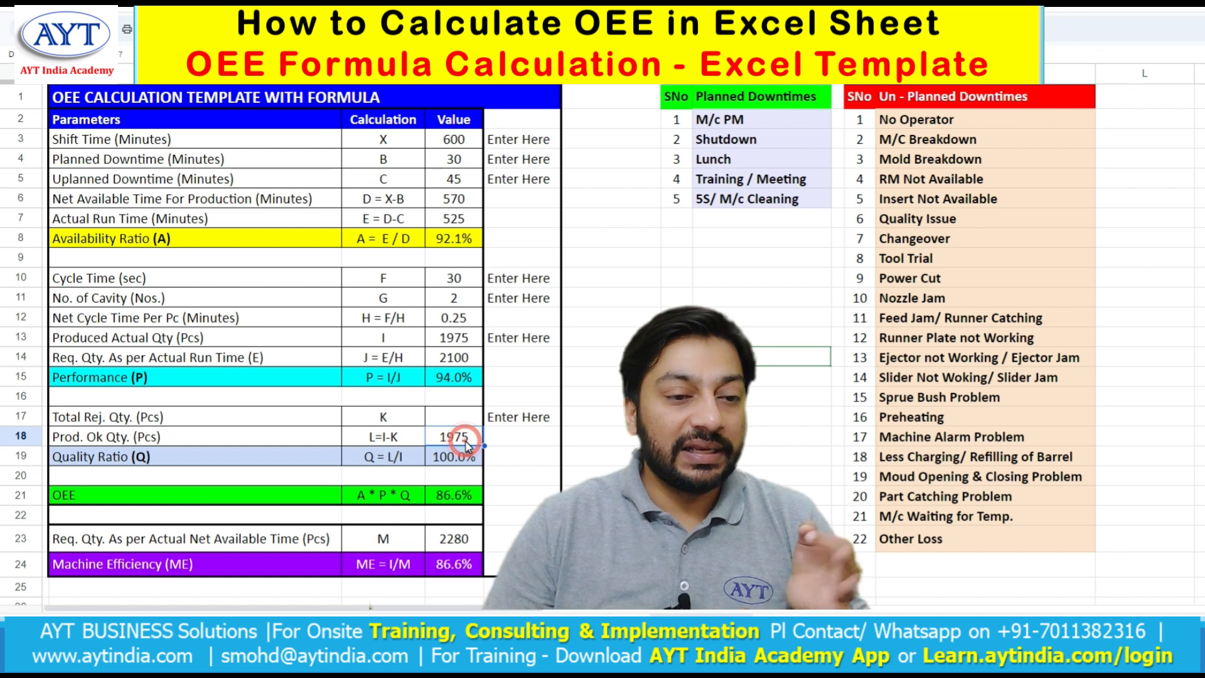
- Enter 55 as the total rejected quantity
{"action": "left_click", "coordinate": [463, 419]}
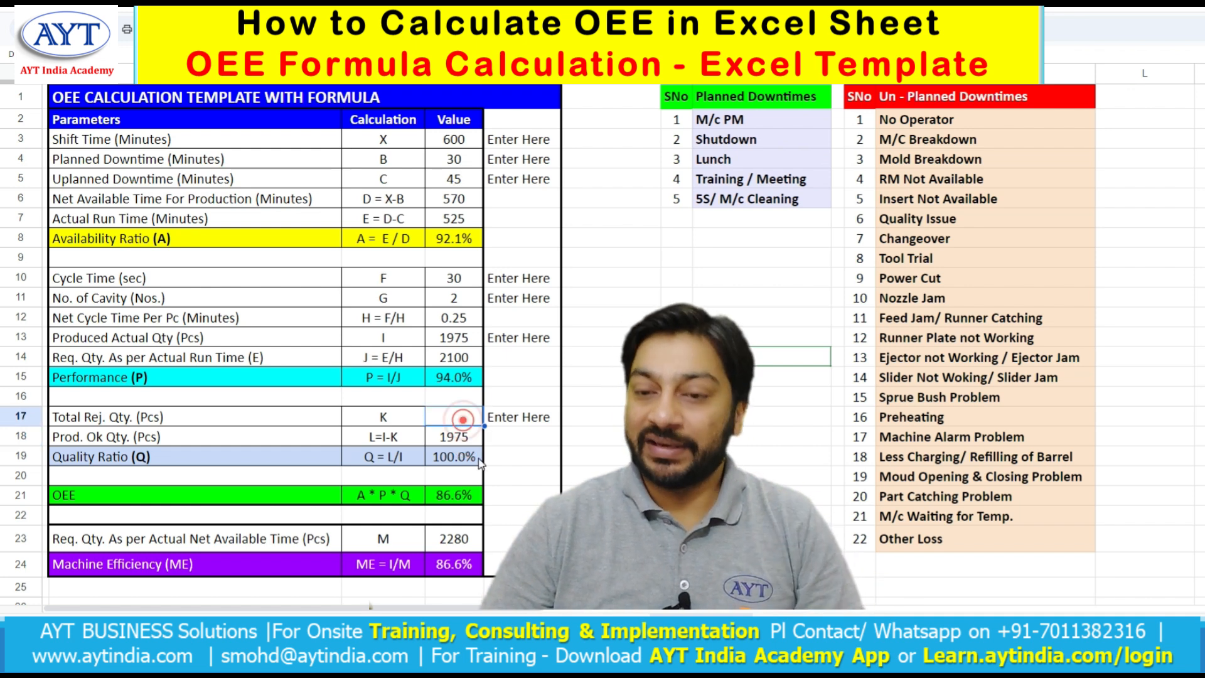
{"action": "type", "text": "55"}
{"action": "key", "text": "Return"}
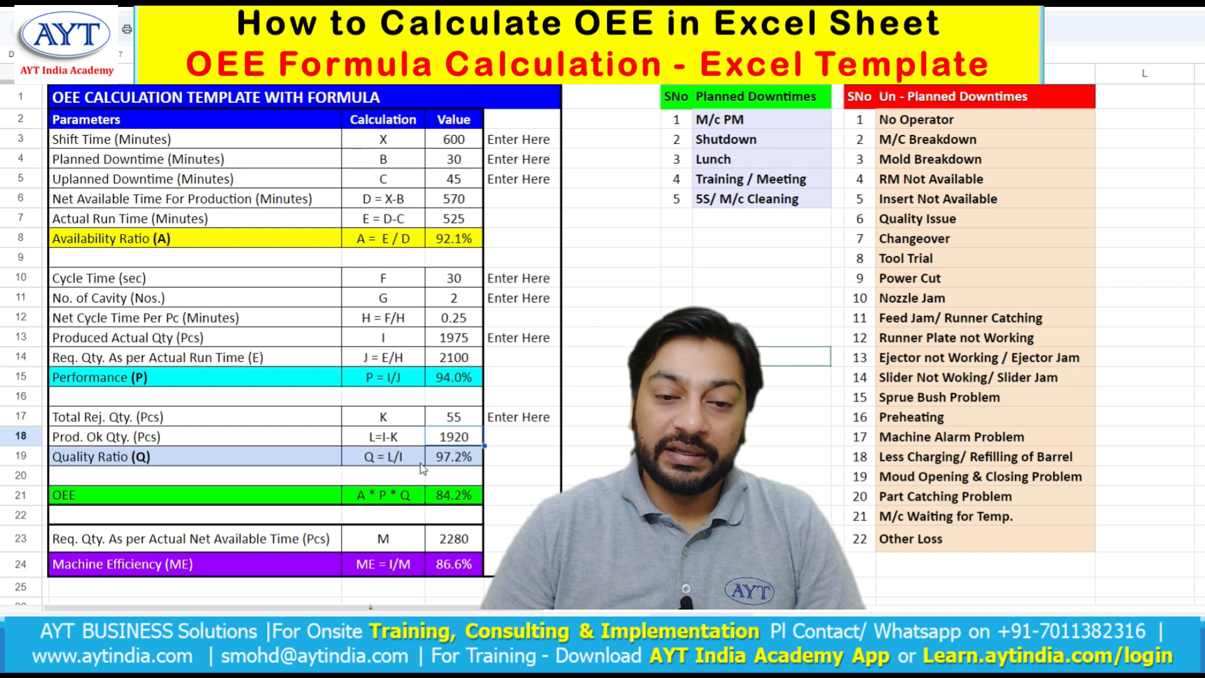
- Examine the formulas for the quality ratio and the OK quantity, then select the OEE row
{"action": "double_click", "coordinate": [455, 458]}
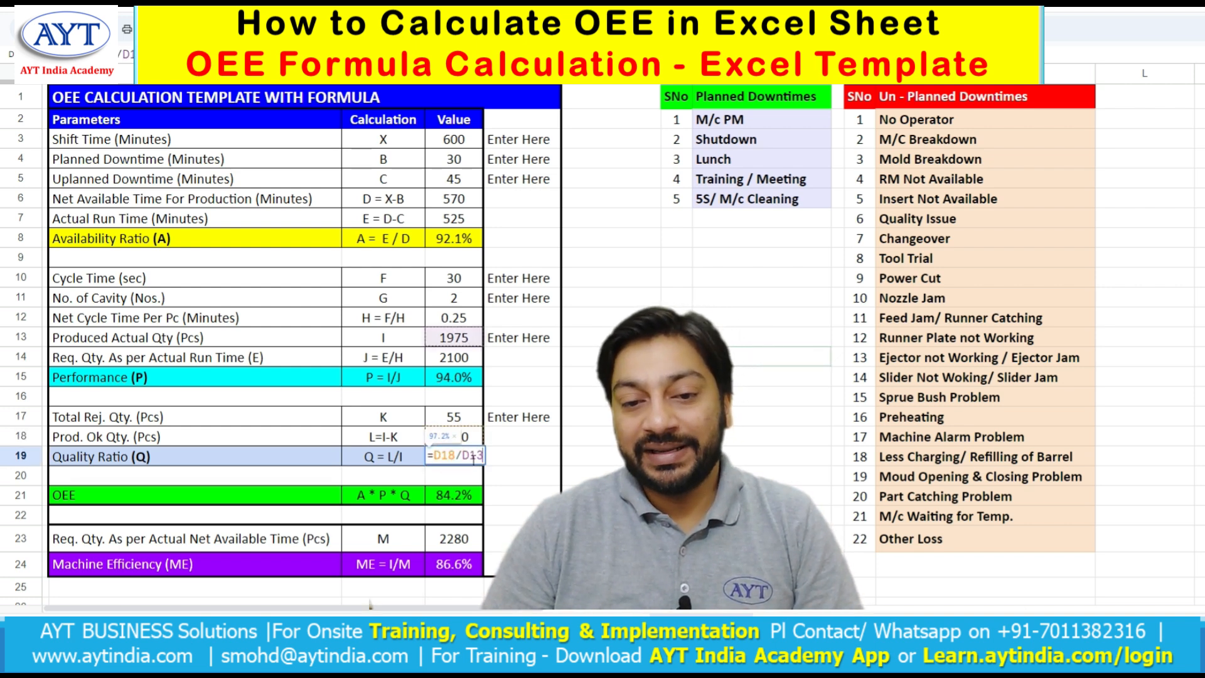
{"action": "key", "text": "Escape"}
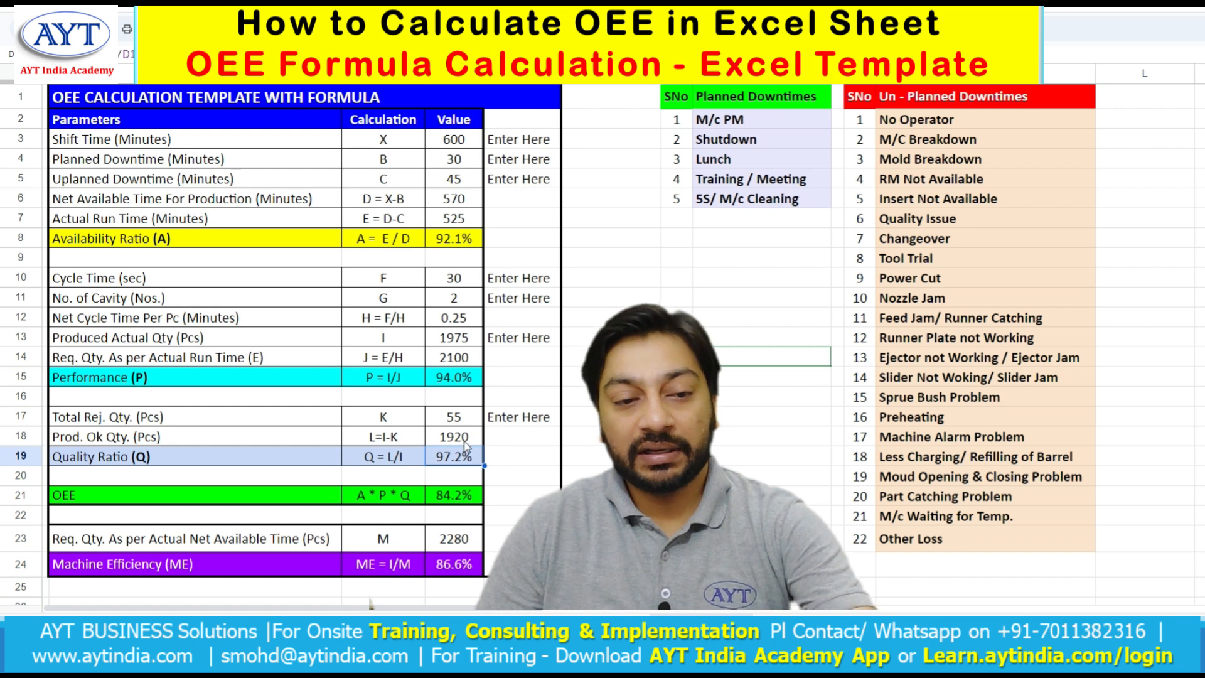
{"action": "double_click", "coordinate": [465, 438]}
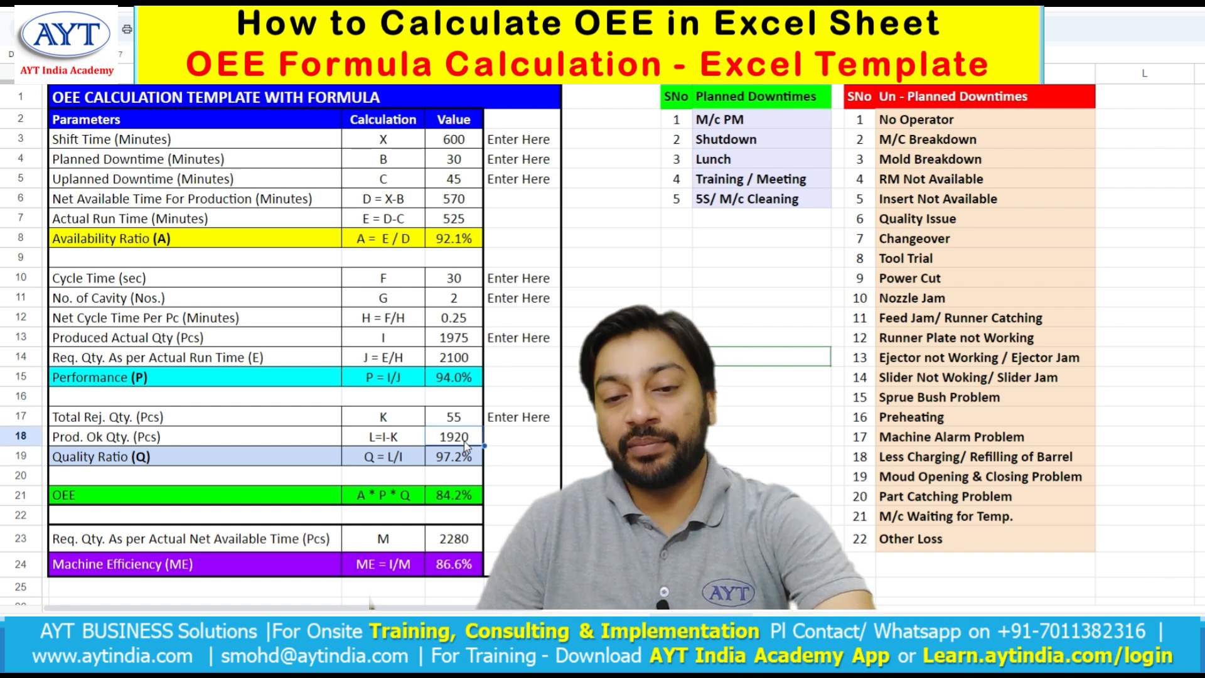
{"action": "key", "text": "Escape"}
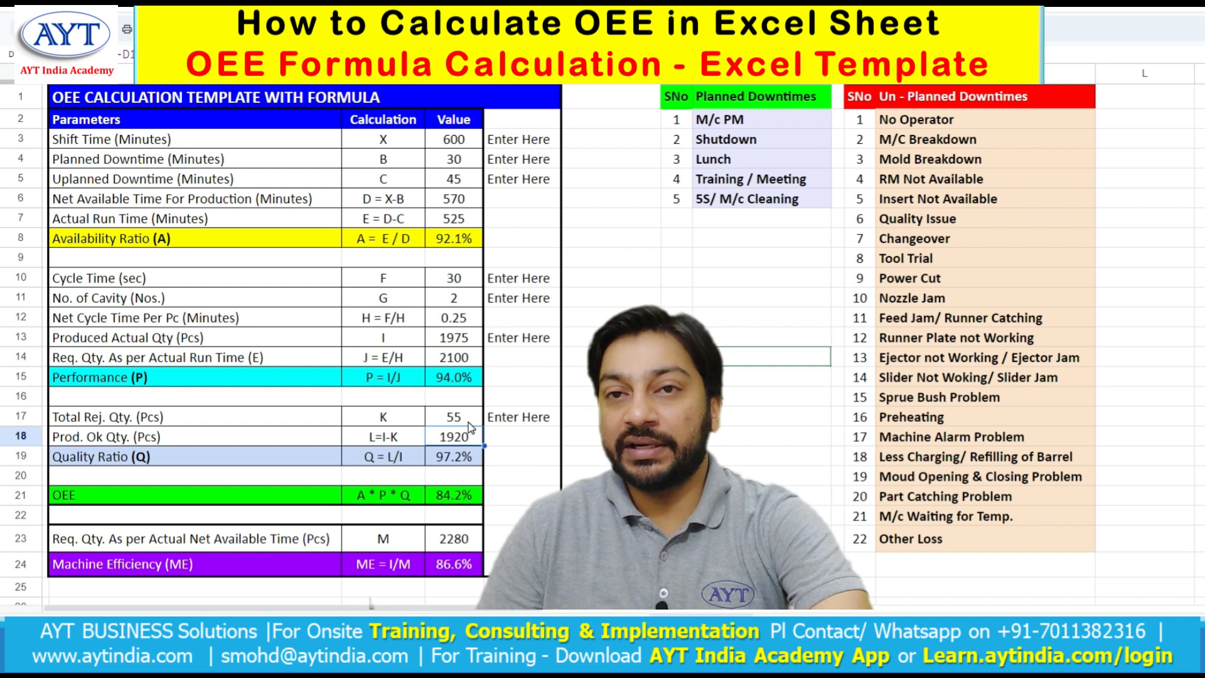
{"action": "double_click", "coordinate": [470, 435]}
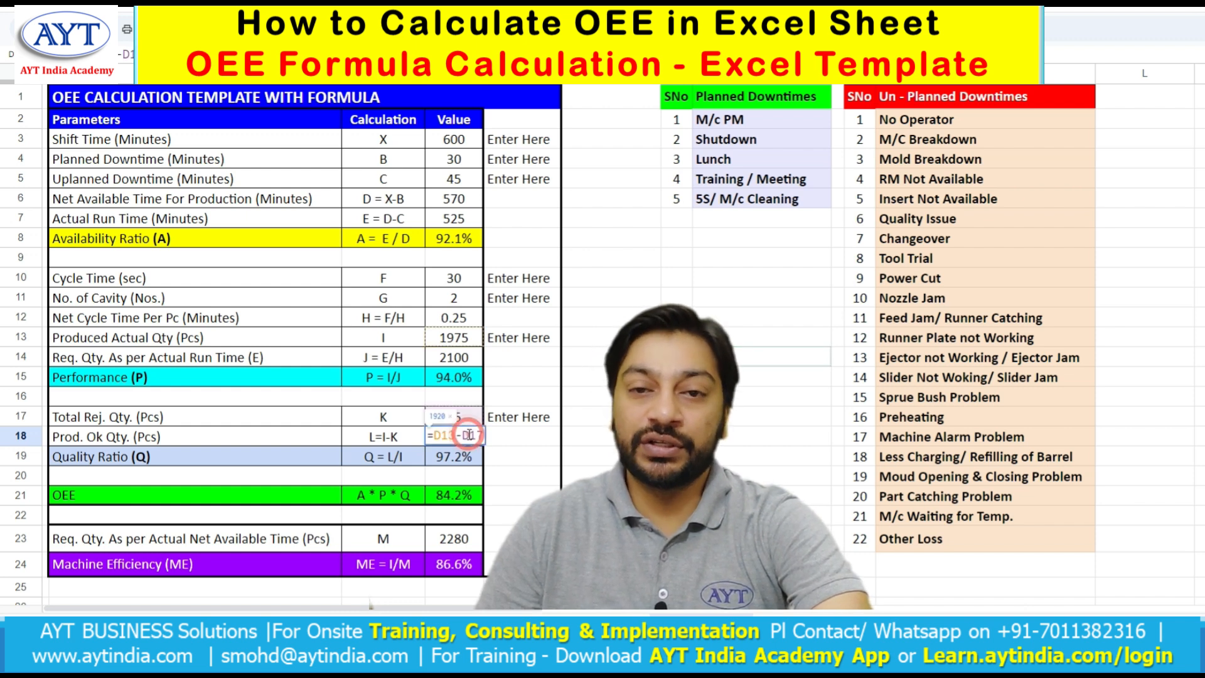
{"action": "key", "text": "Escape"}
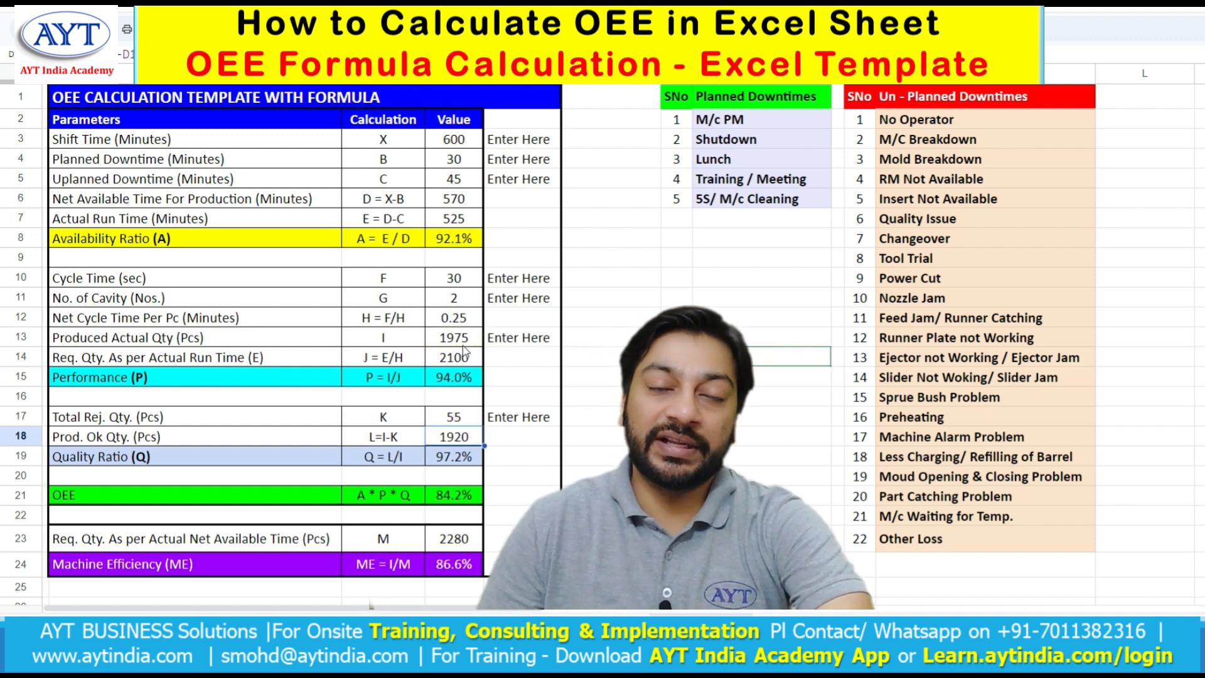
{"action": "left_click", "coordinate": [461, 464]}
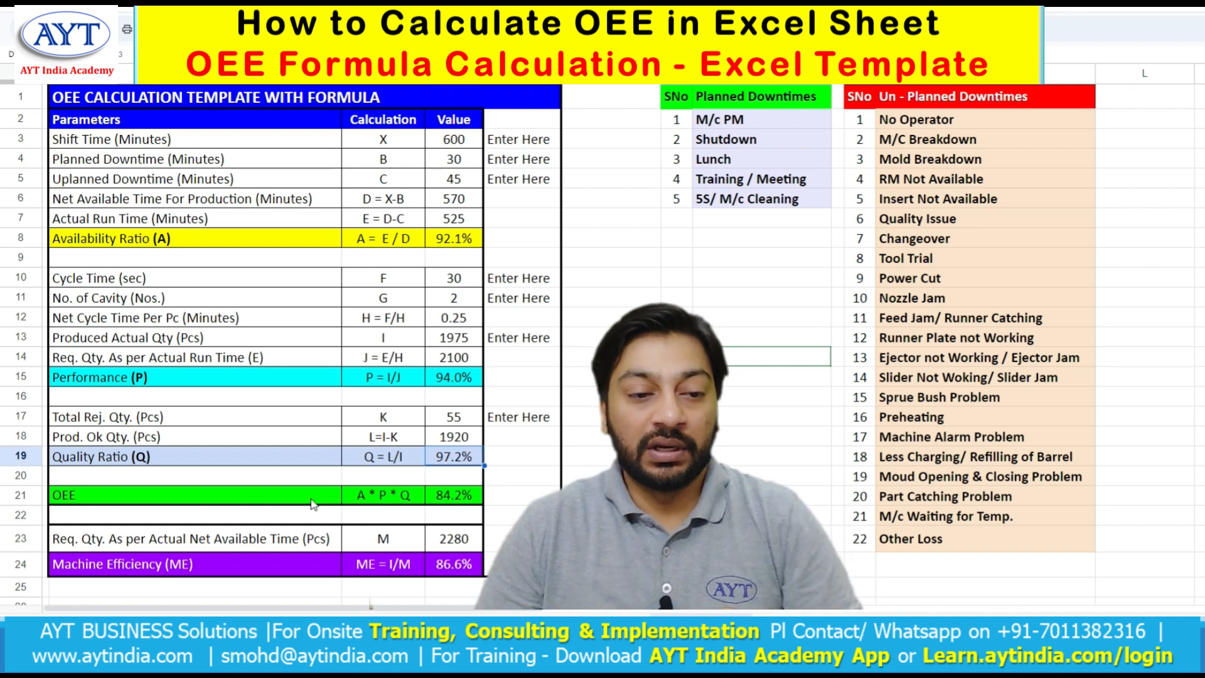
{"action": "left_click", "coordinate": [205, 506]}
{"action": "left_click", "coordinate": [211, 498]}
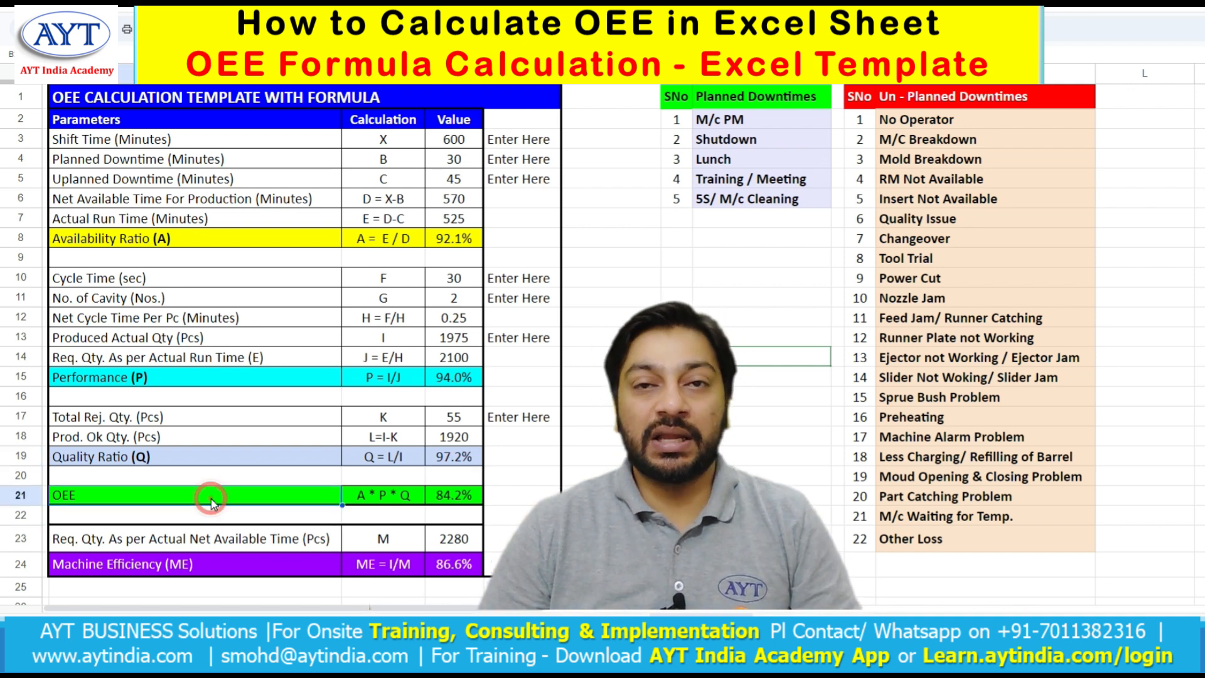